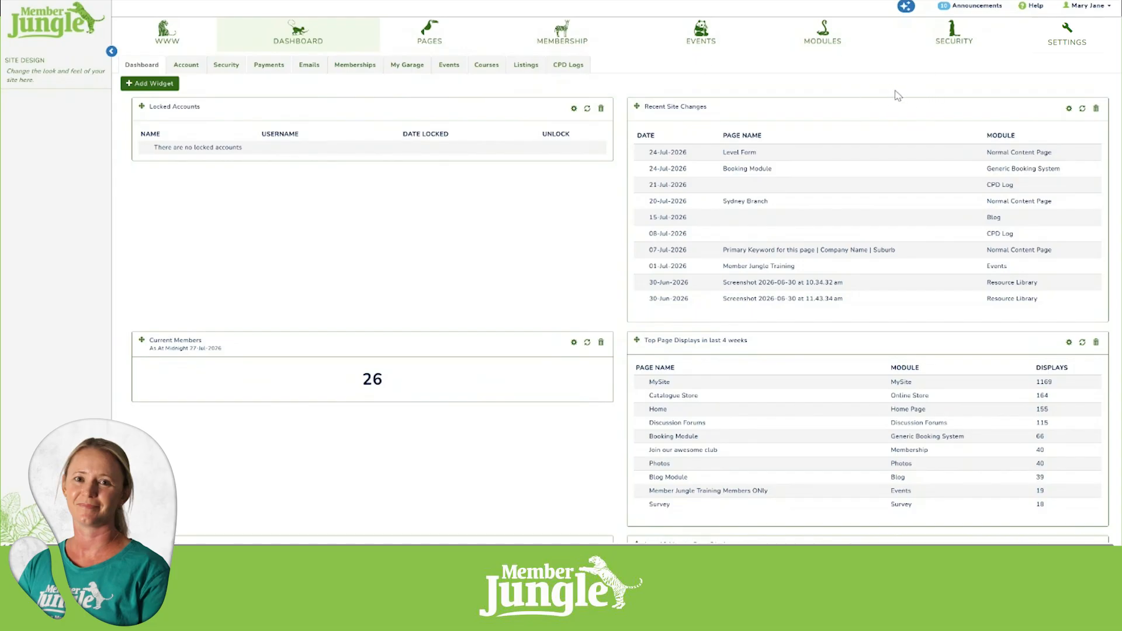
Step: Open Organisation Settings from the user account menu to view company details and the organisation address
left_click(1084, 7)
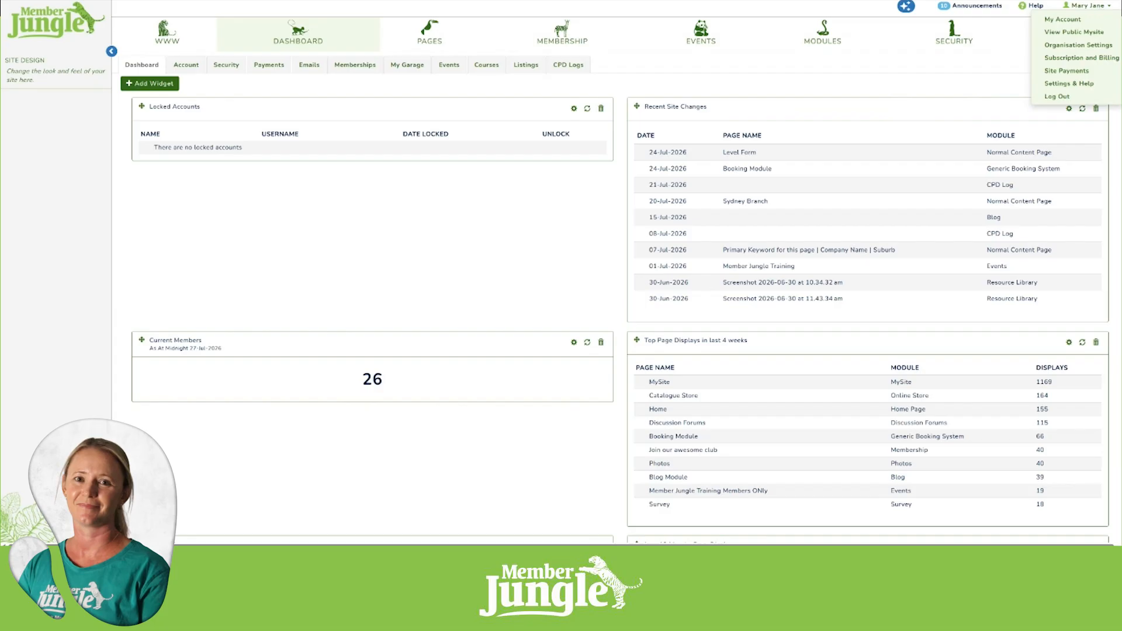
left_click(1082, 46)
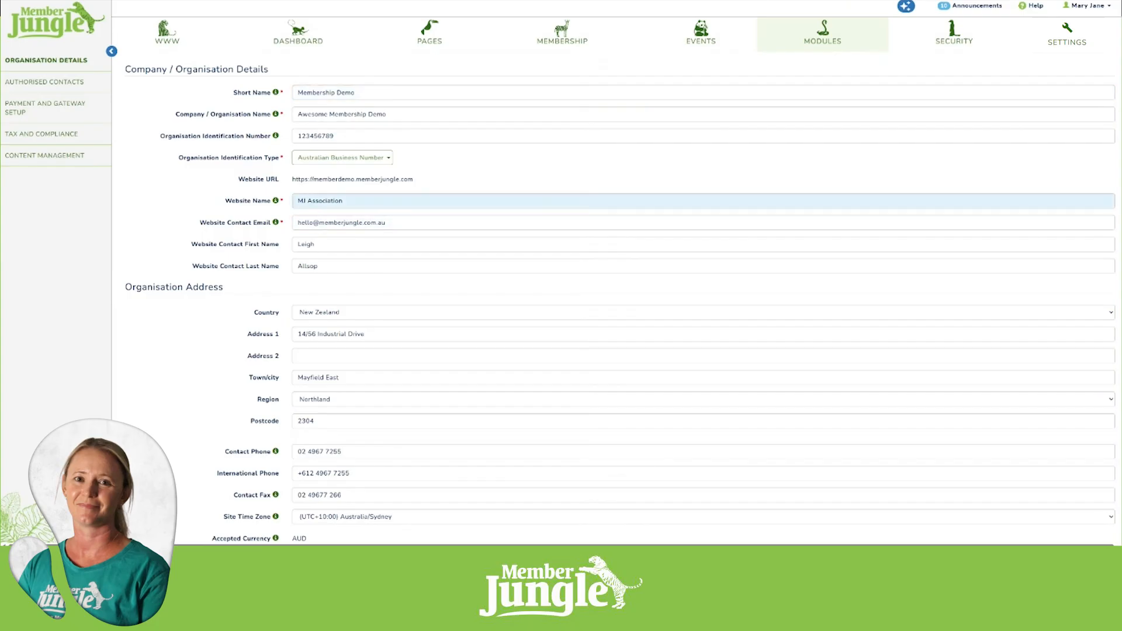
scroll(245, 181, "down", 1)
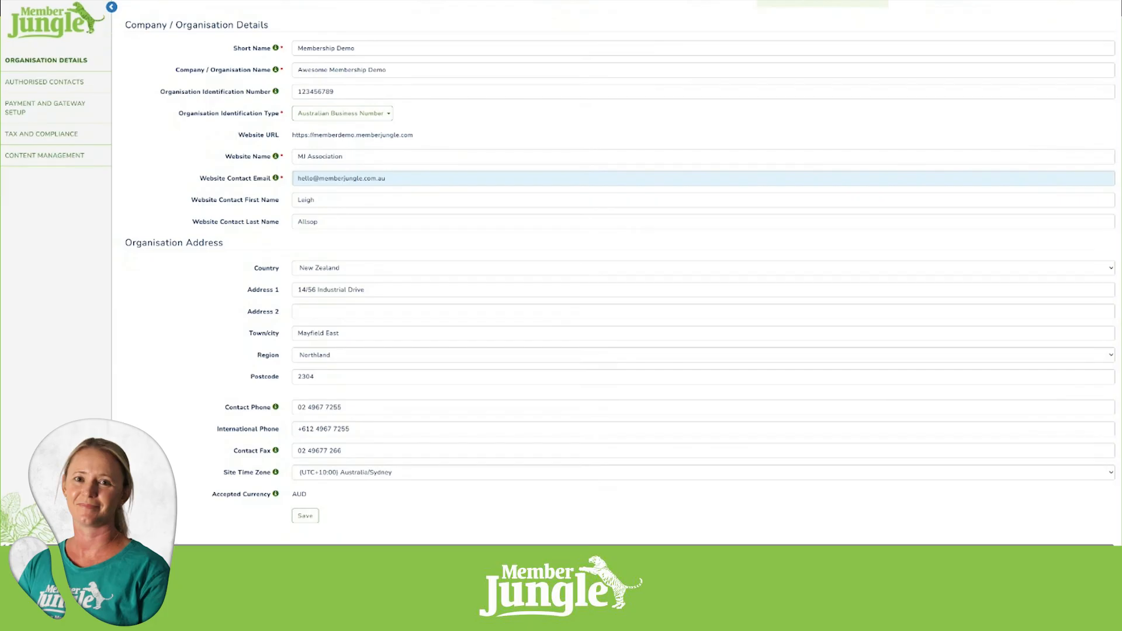
scroll(246, 183, "down", 1)
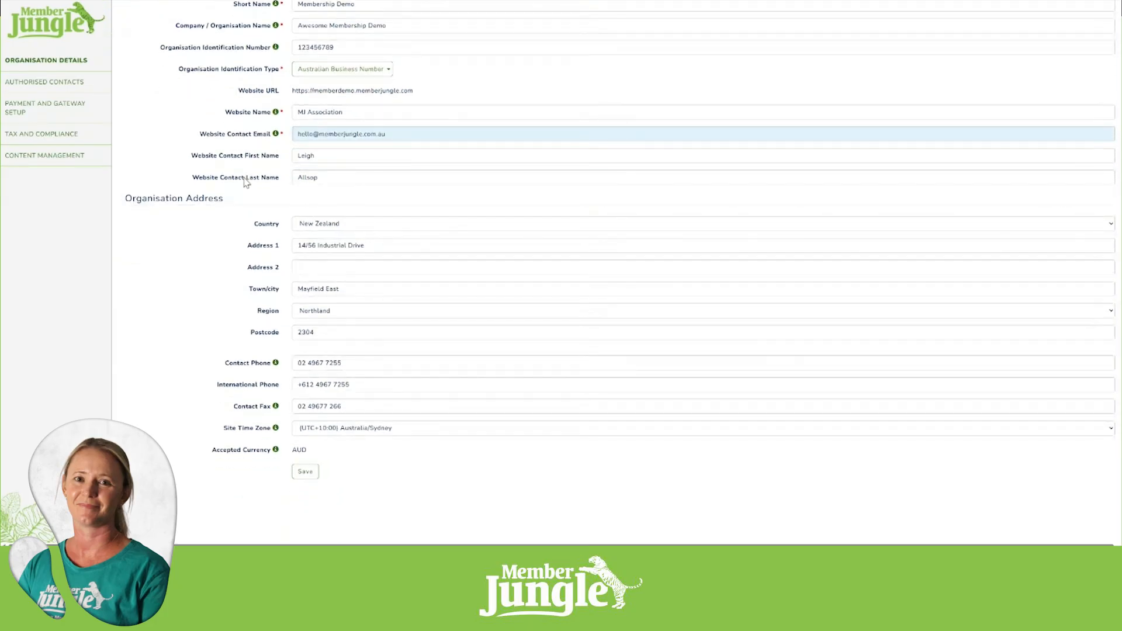
triple_click(341, 134)
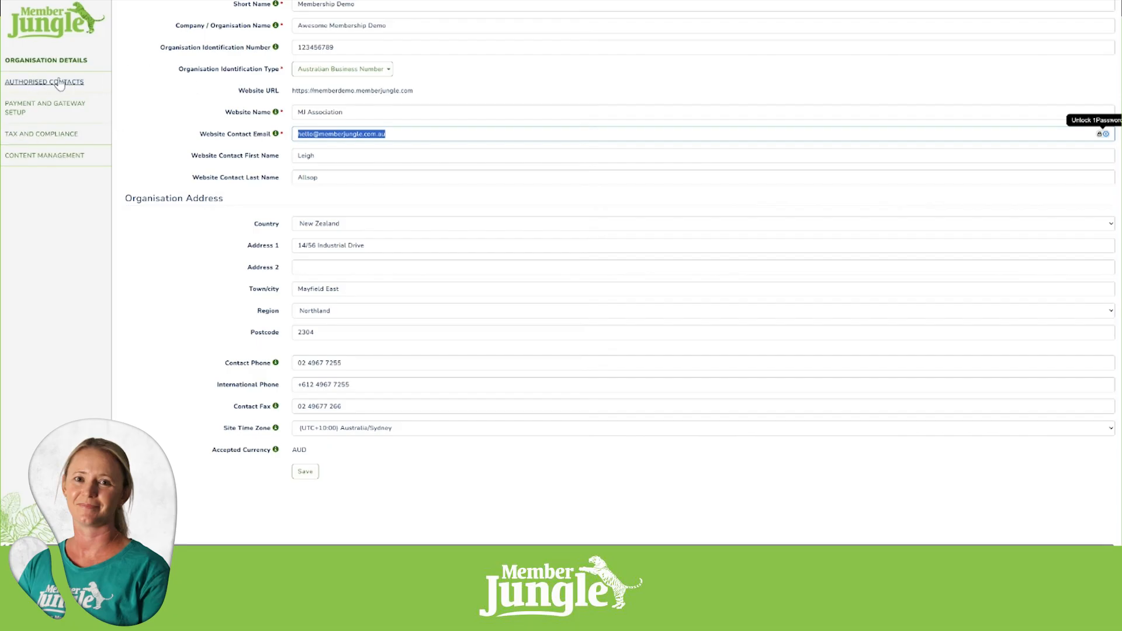
Step: Show the Authorised Contacts page with its four site administrators, one support contact and one account contact
left_click(40, 87)
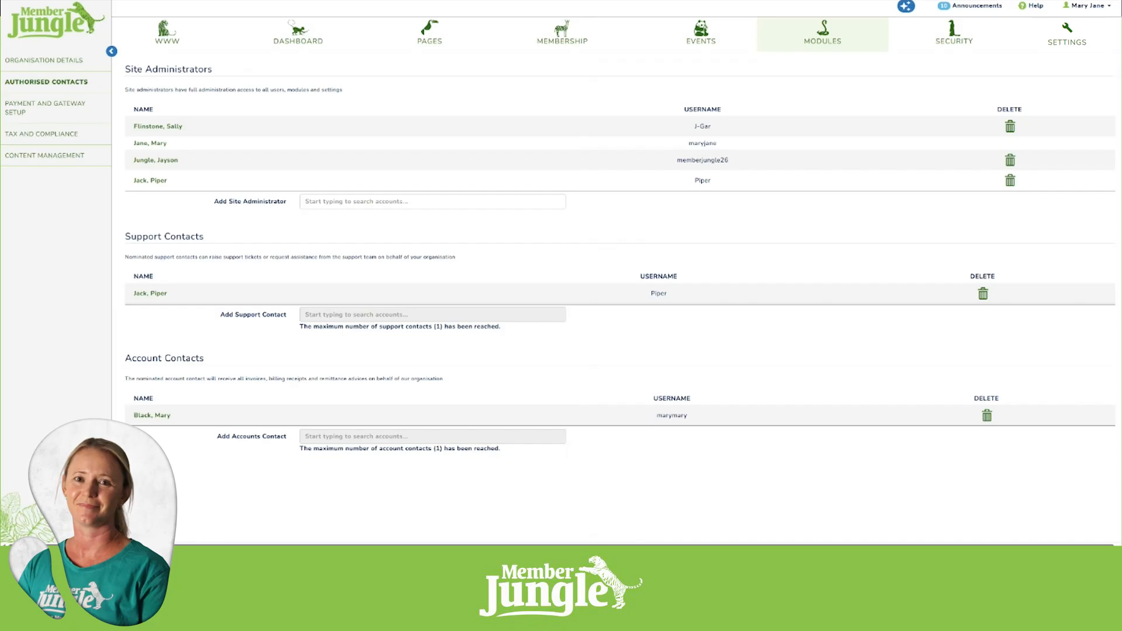
left_click(433, 201)
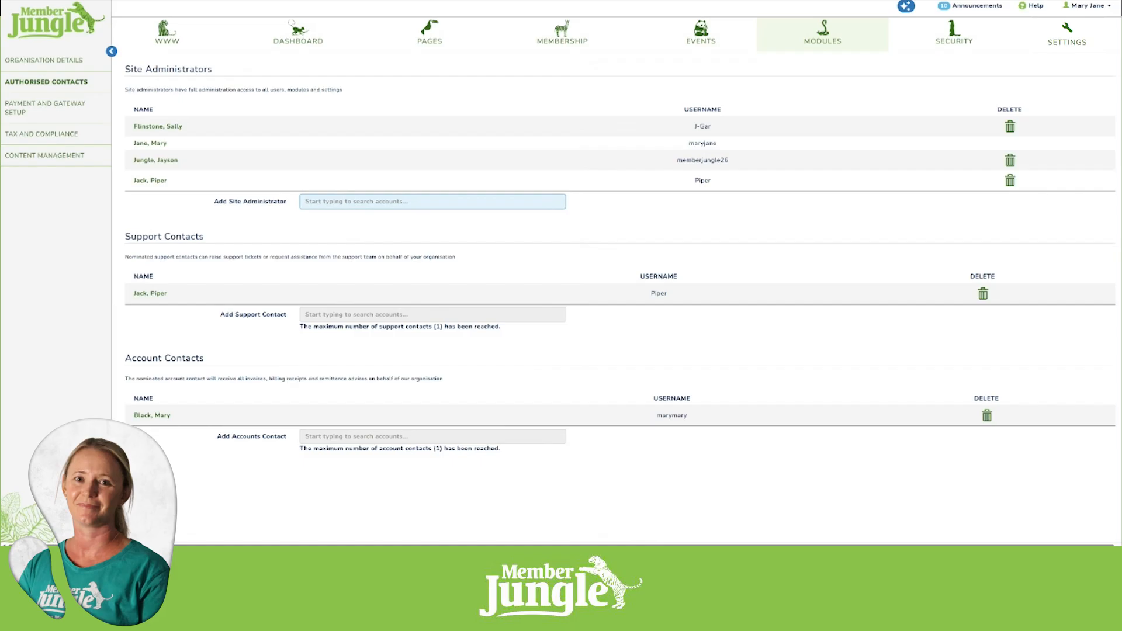
type("fre")
key("BackSpace")
key("BackSpace")
key("BackSpace")
key("BackSpace")
type("bamb")
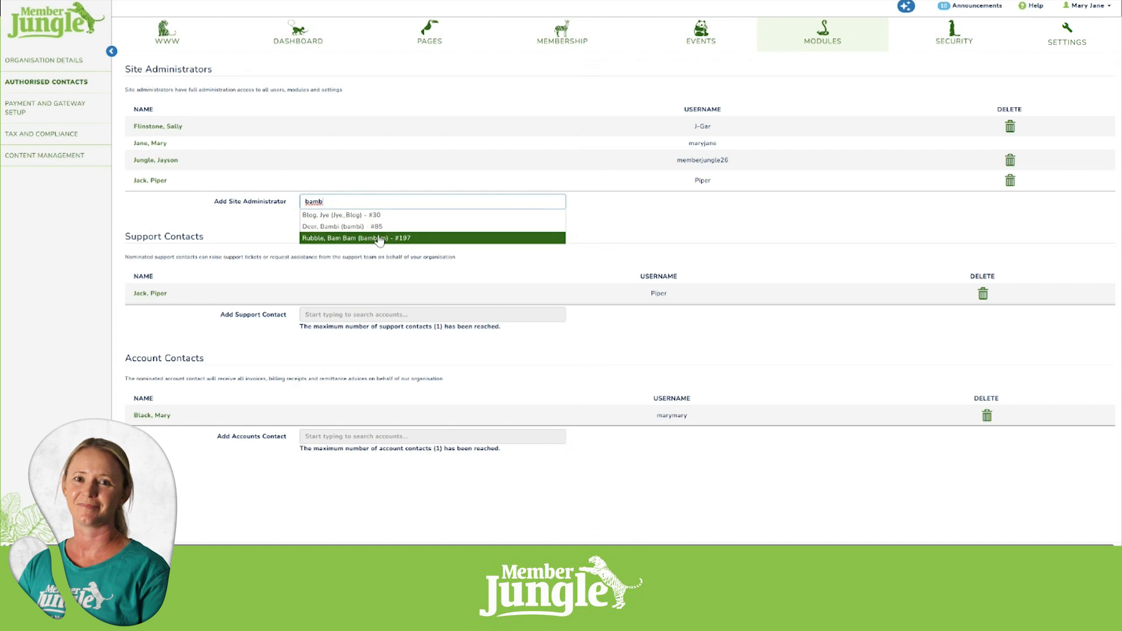
left_click(249, 229)
double_click(314, 201)
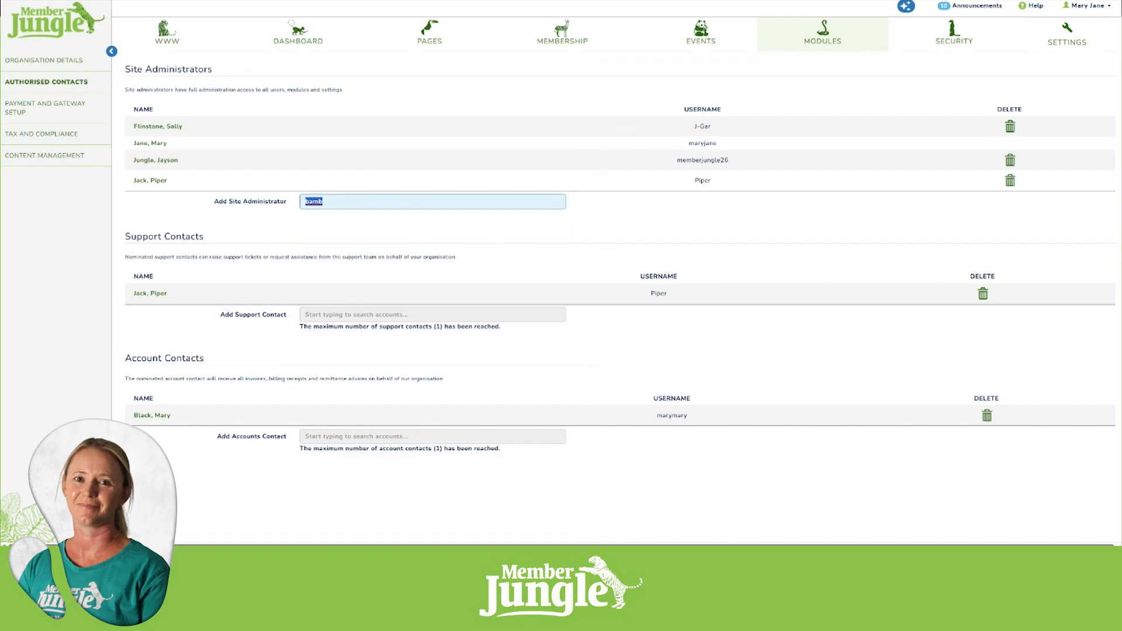
key("BackSpace")
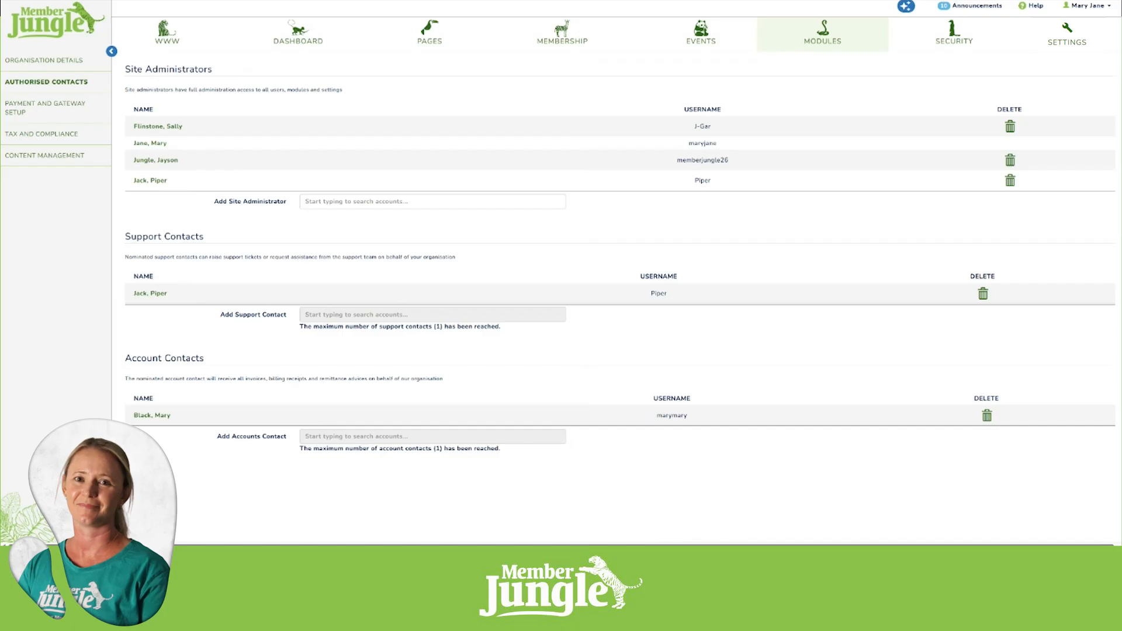
scroll(227, 352, "down", 2)
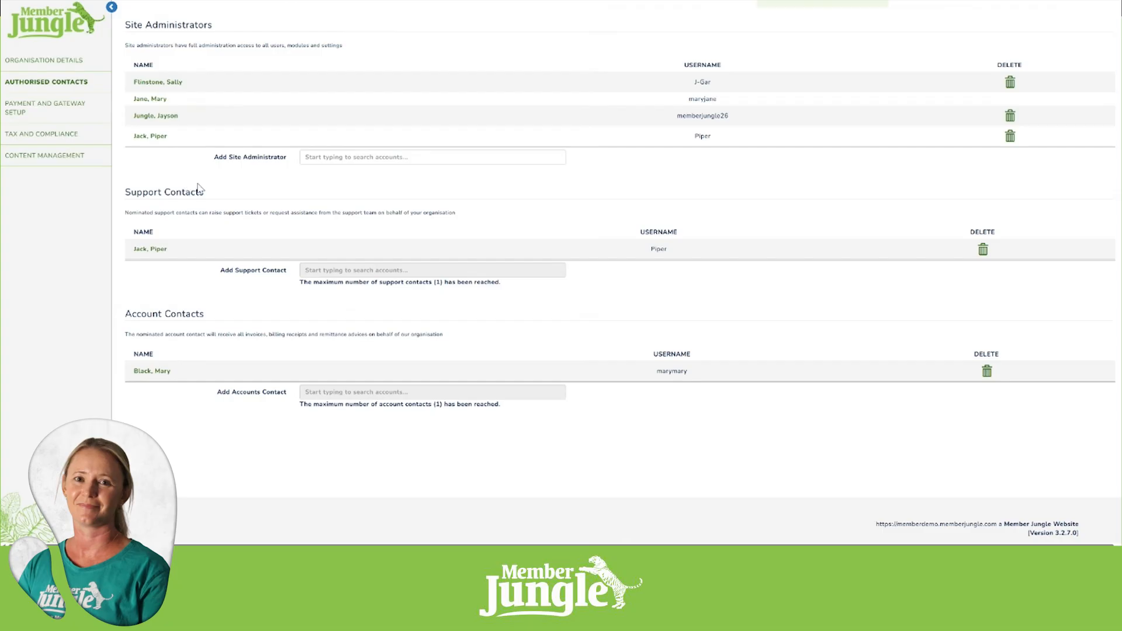
scroll(292, 212, "up", 1)
scroll(292, 212, "up", 1)
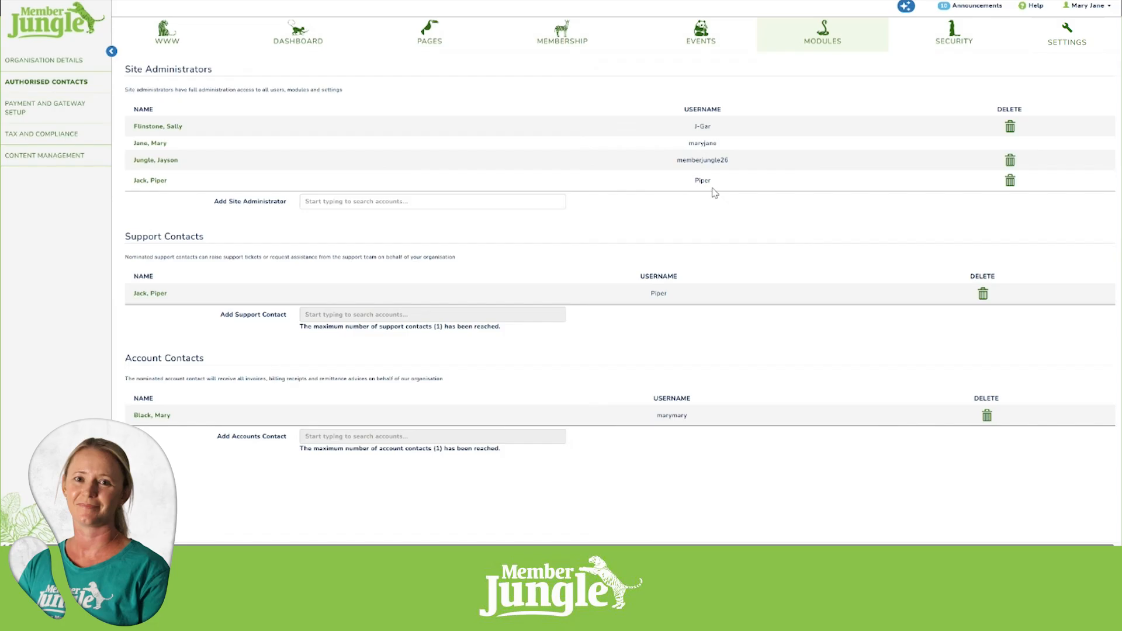
Step: Go to Site Security and Accounts and search login accounts by a user's email address
left_click(957, 43)
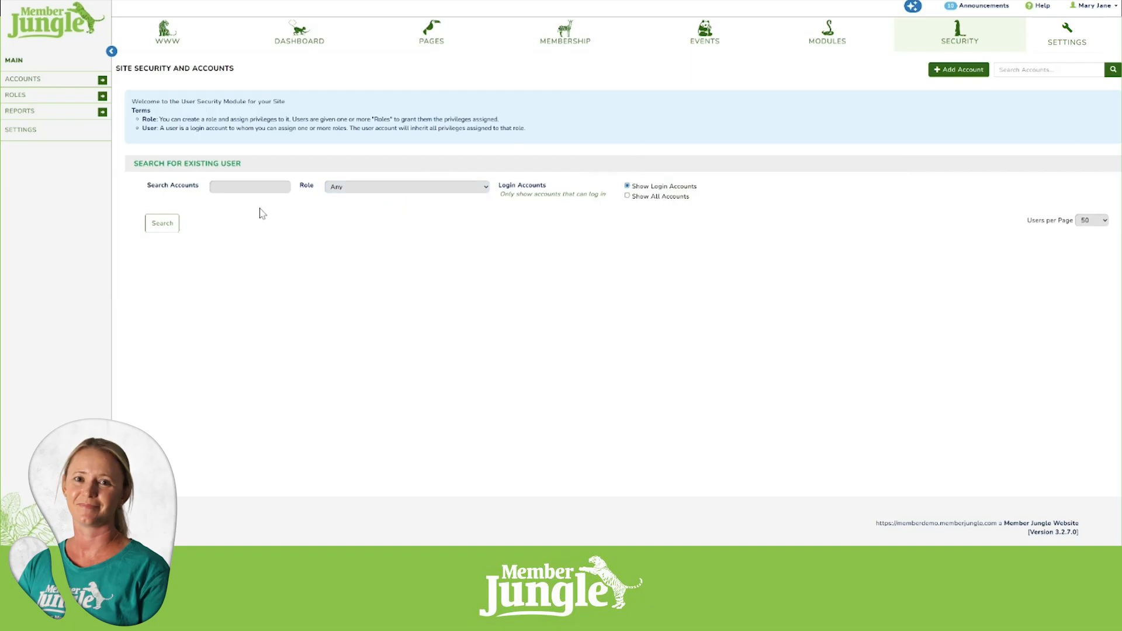
left_click(250, 187)
key("Return")
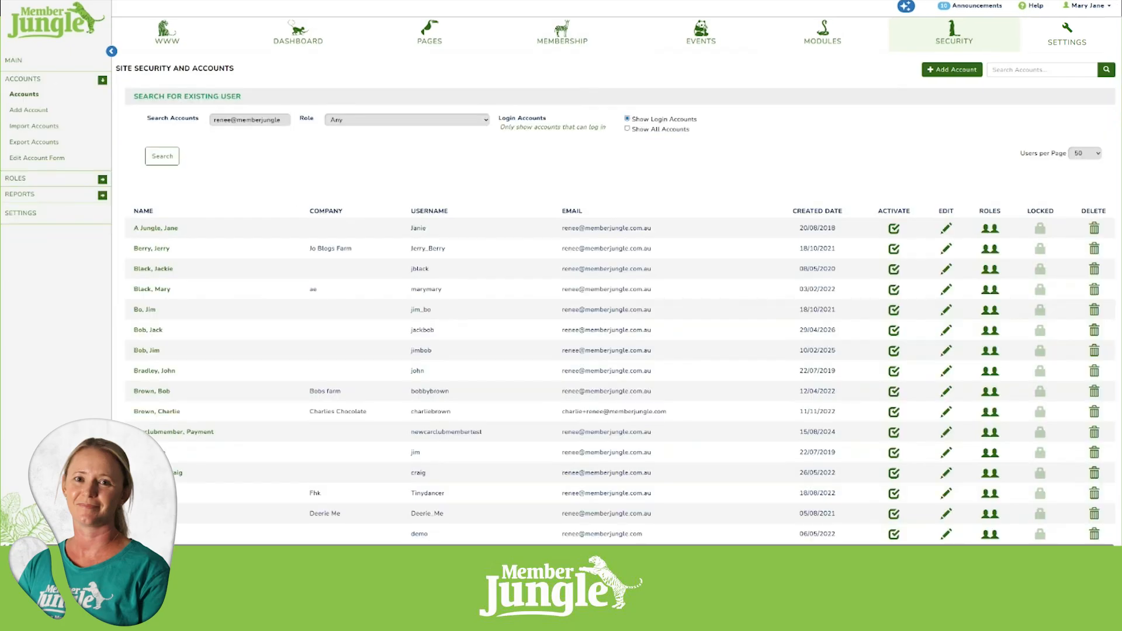
scroll(604, 228, "down", 3)
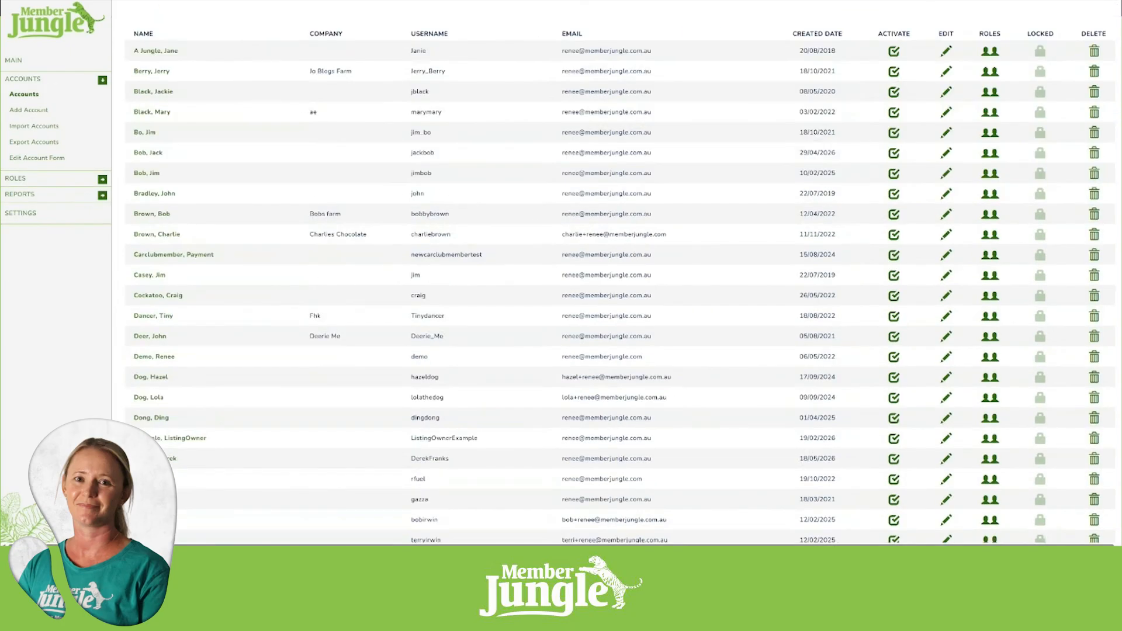
scroll(613, 176, "up", 3)
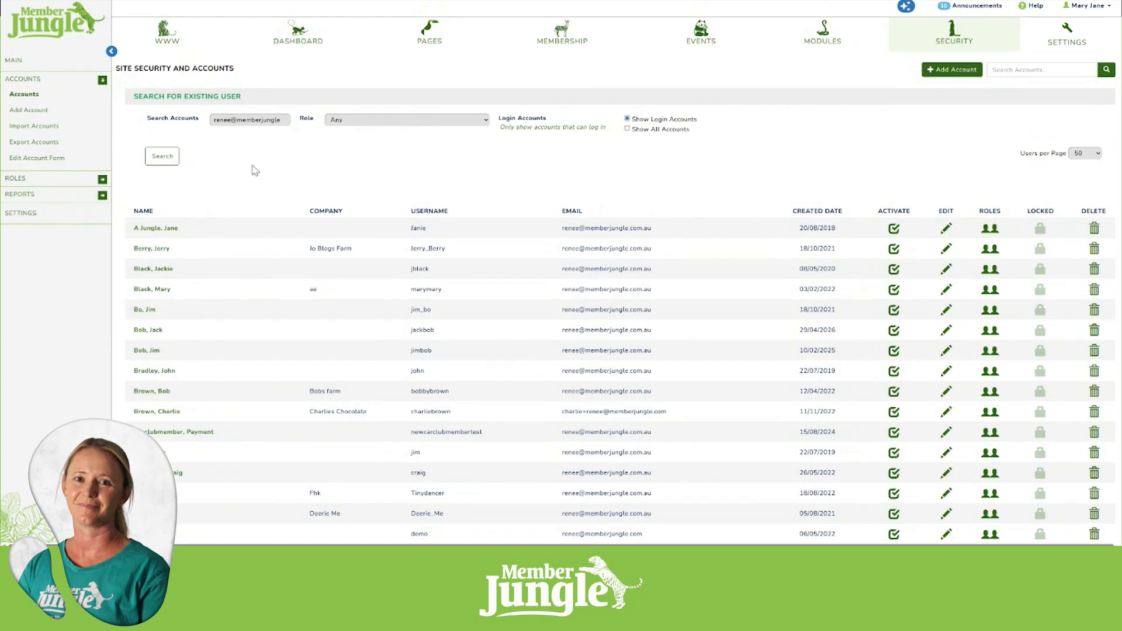
Step: Open the blank Add Login Account form, ready to enter the First Name
left_click(24, 116)
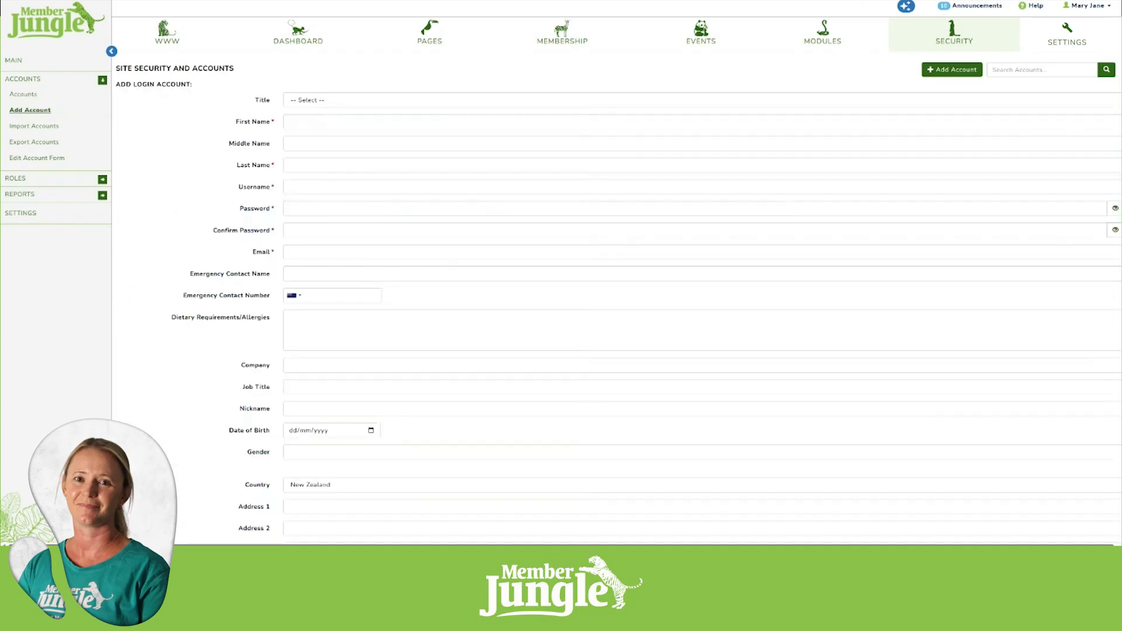
left_click(264, 124)
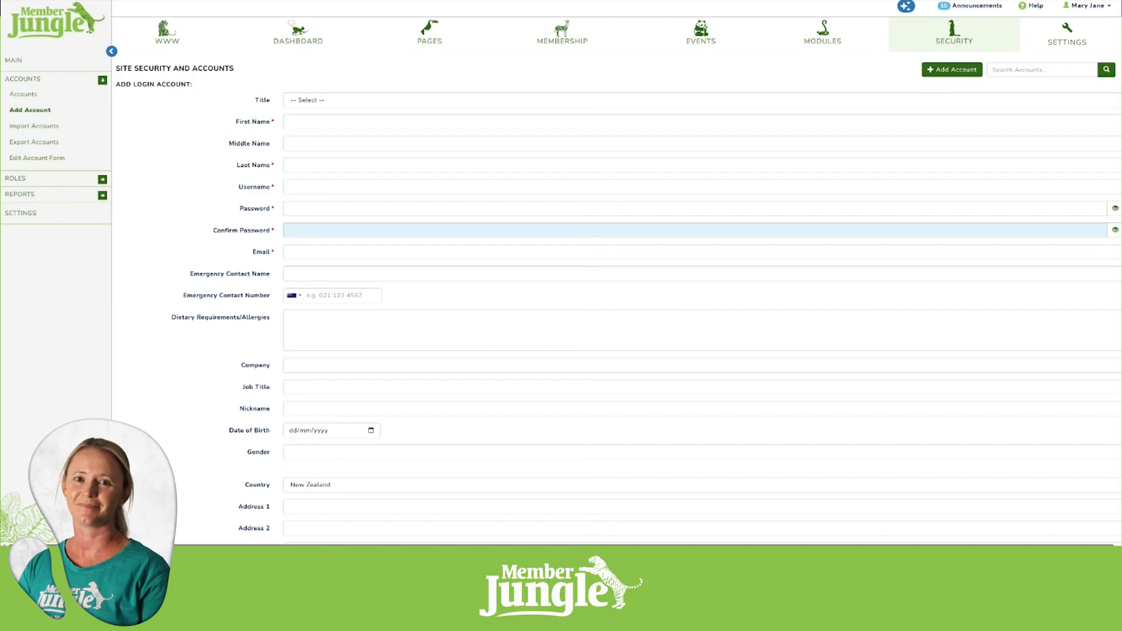
left_click(1088, 5)
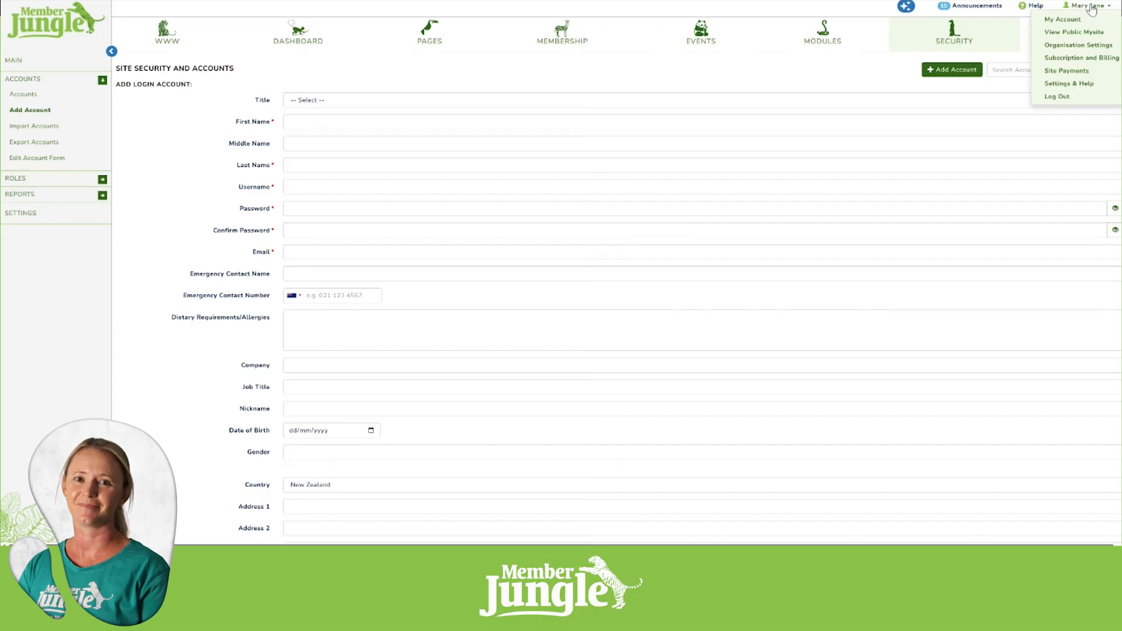
left_click(1072, 46)
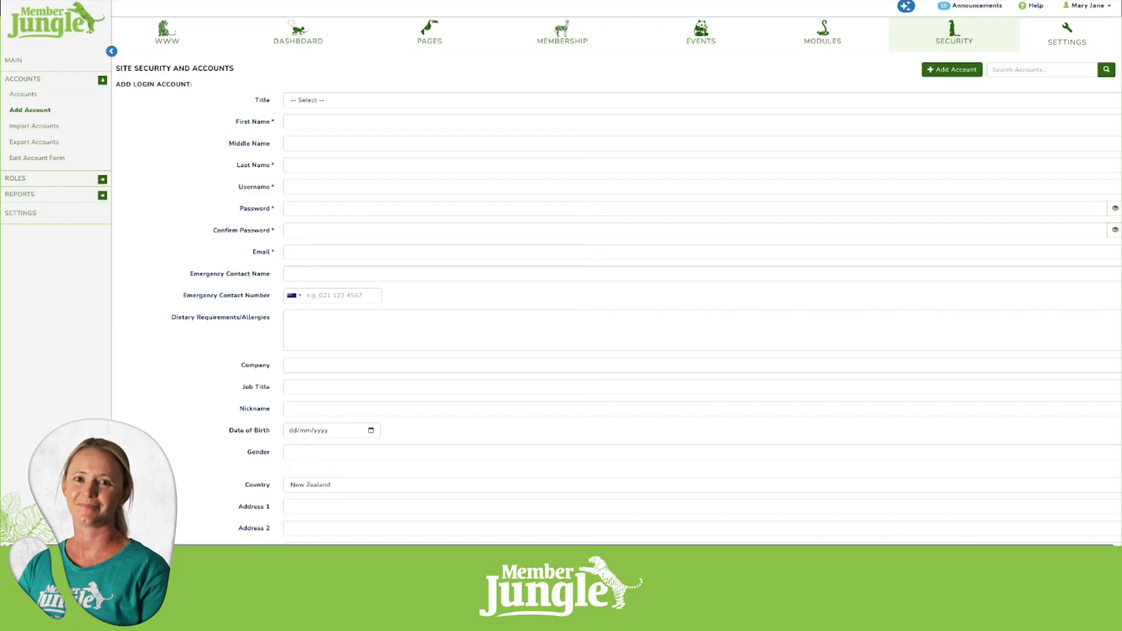
Step: Open Administer Site Roles to list roles such as 10 years, Administrator and Committee Members
mouse_move(834, 39)
left_click(20, 180)
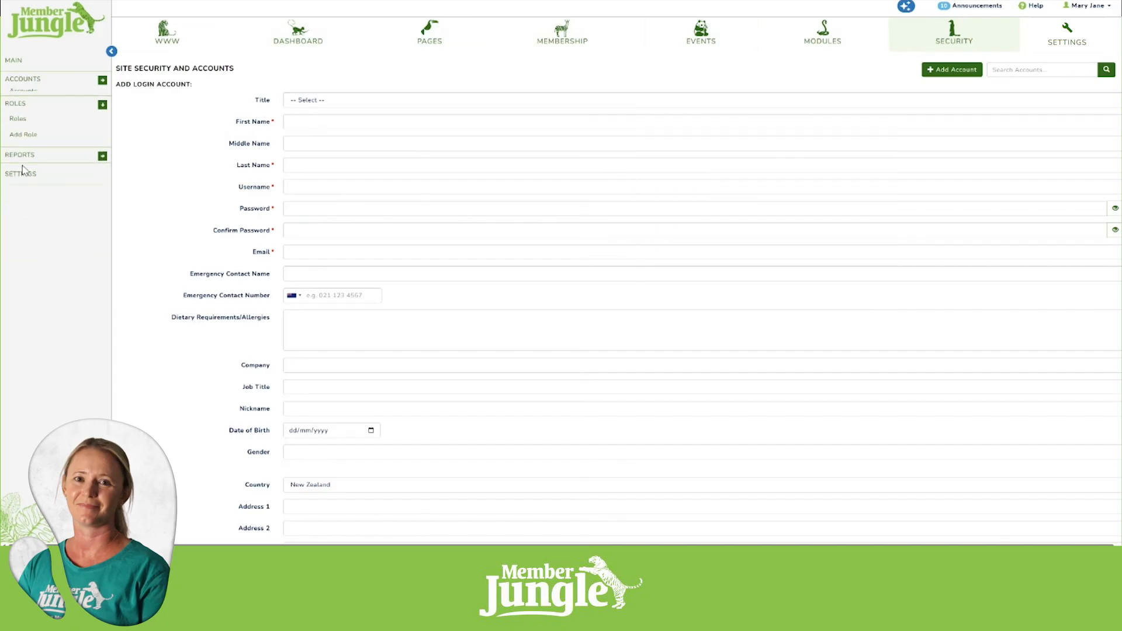
left_click(18, 111)
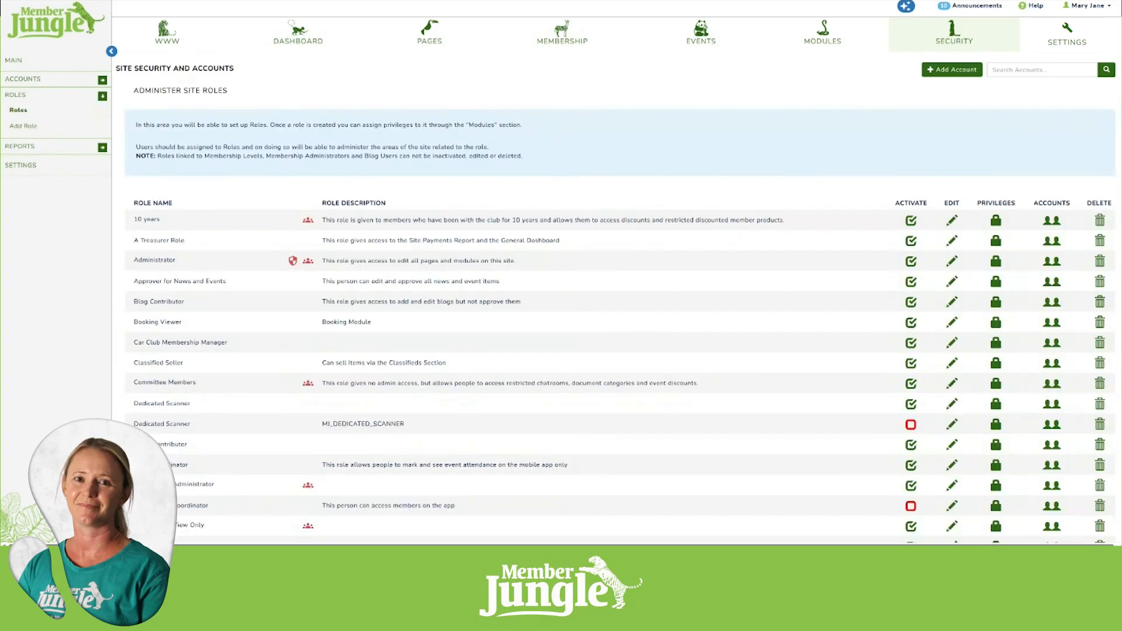
scroll(614, 272, "down", 1)
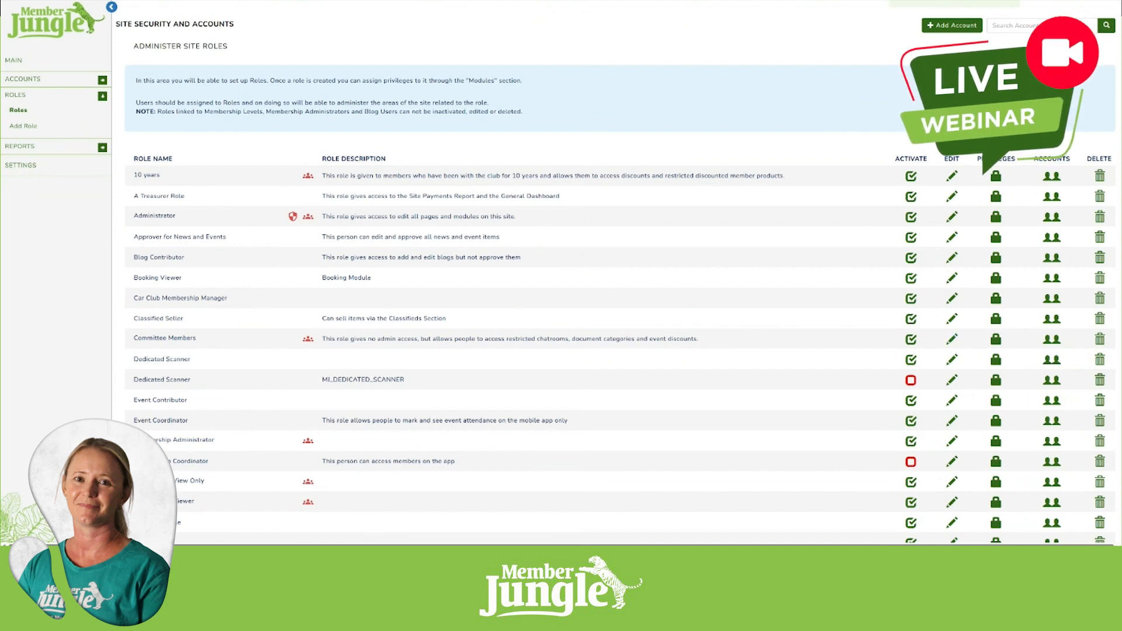
Step: Add a role named 'Events Coordinator' without a description and save it
left_click(22, 126)
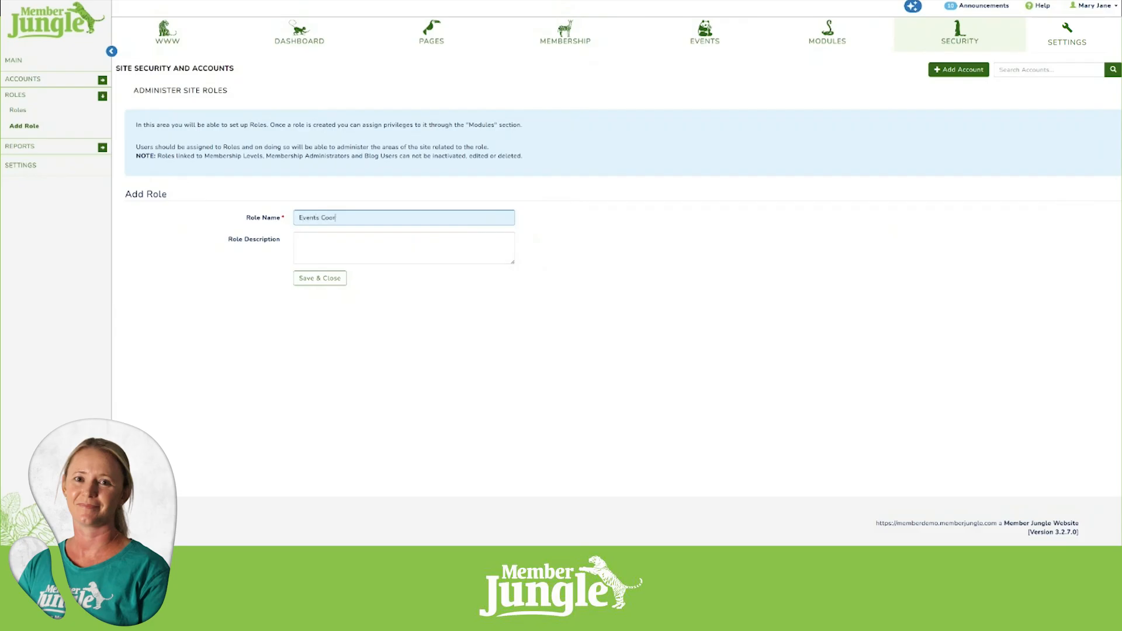
left_click(321, 280)
scroll(325, 278, "down", 3)
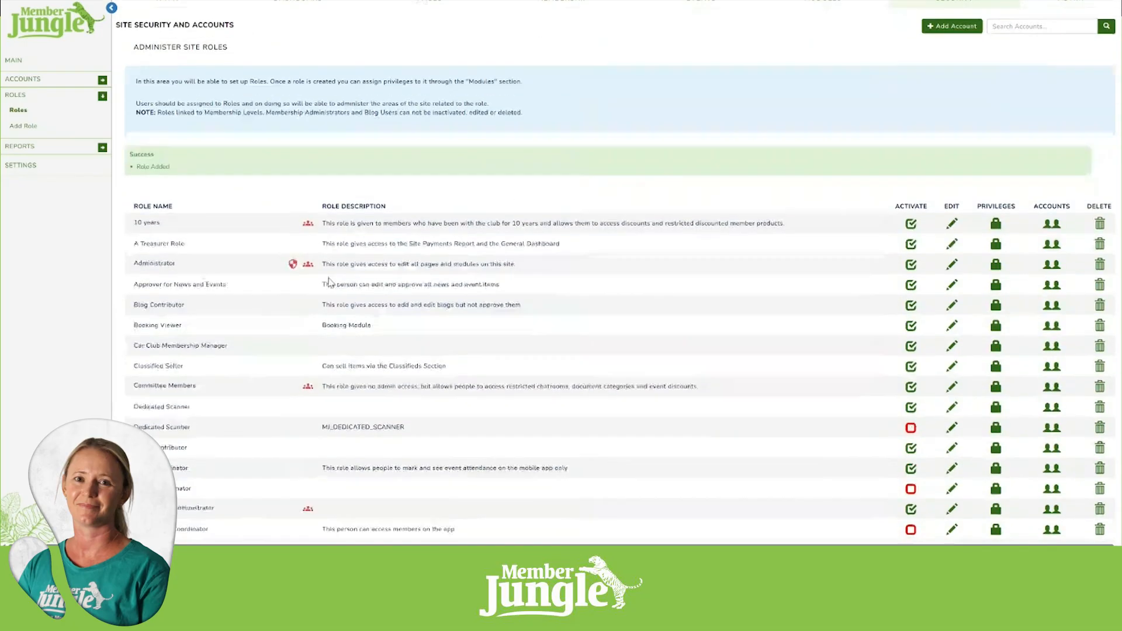
scroll(274, 284, "down", 3)
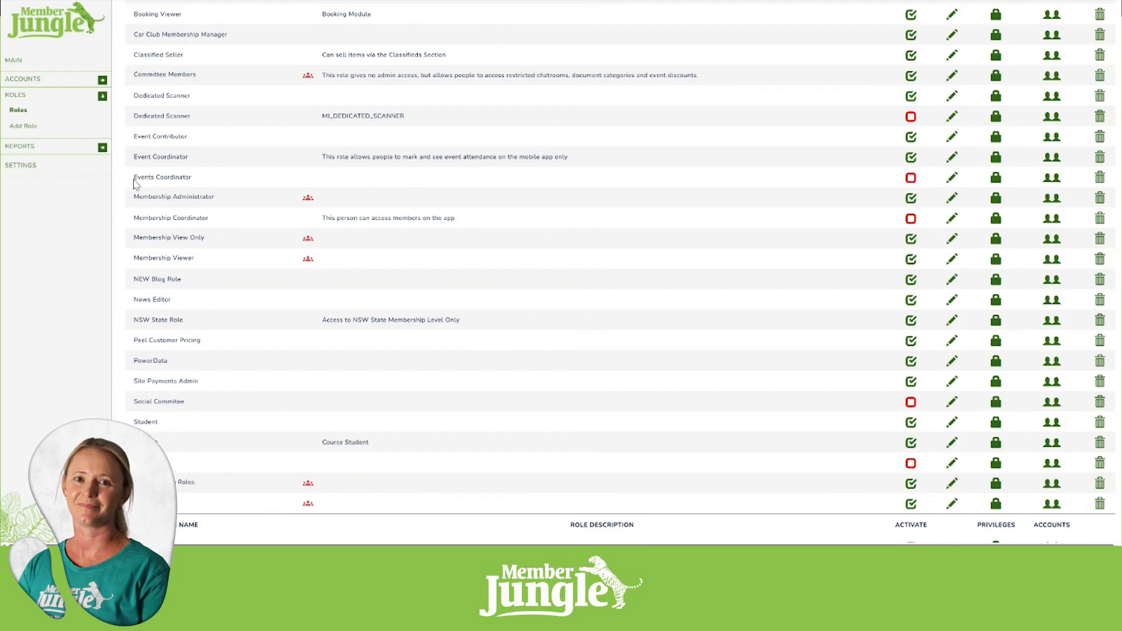
Step: Activate the Events Coordinator role and open its Privileges settings
left_click(910, 177)
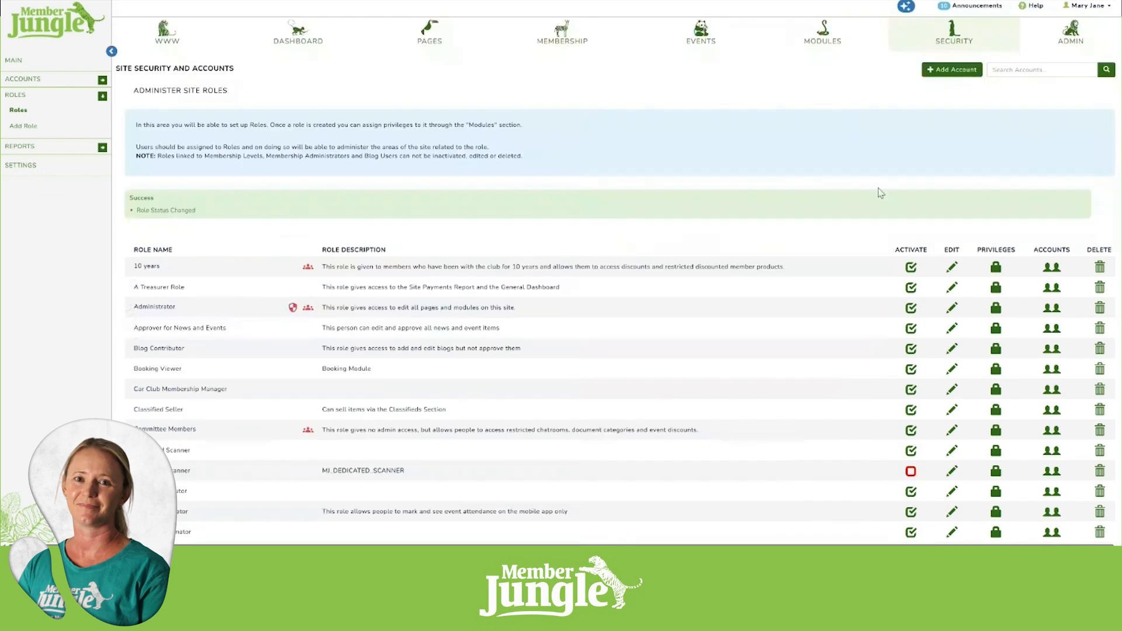
scroll(736, 190, "down", 5)
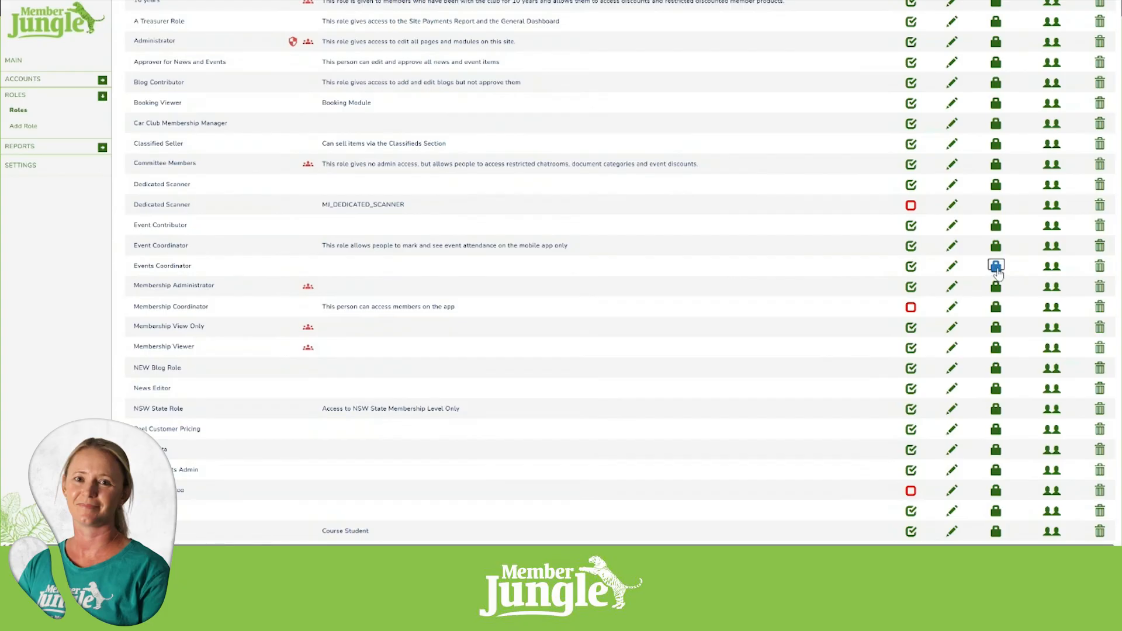
left_click(996, 269)
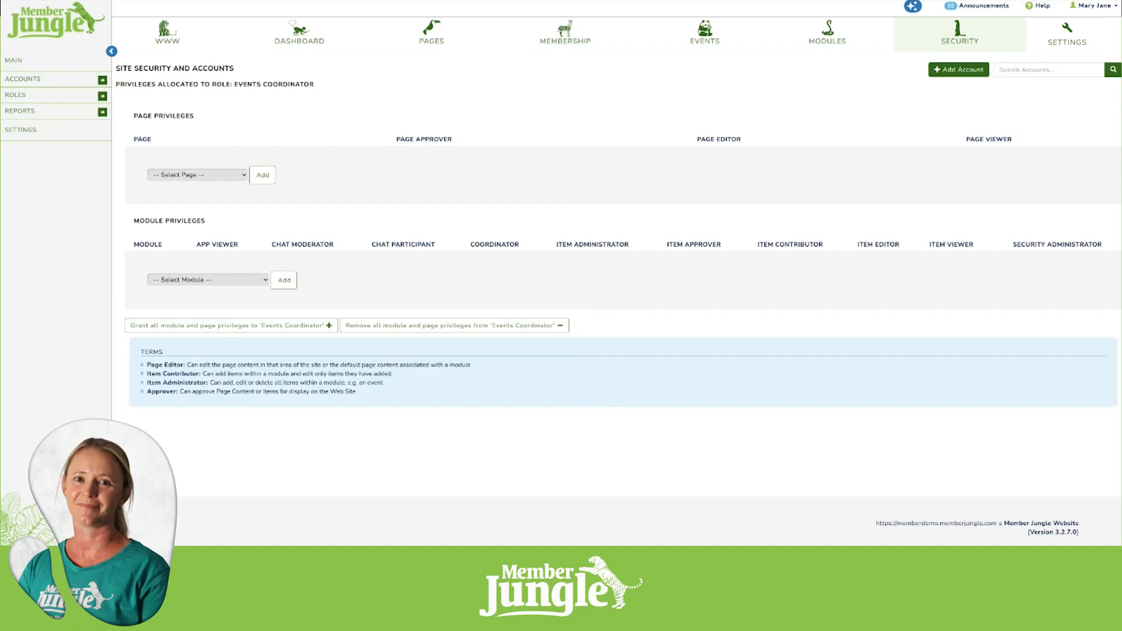
Step: Add Page Editor rights on the Events page to Events Coordinator, then pick the Events module
left_click(195, 341)
left_click(262, 175)
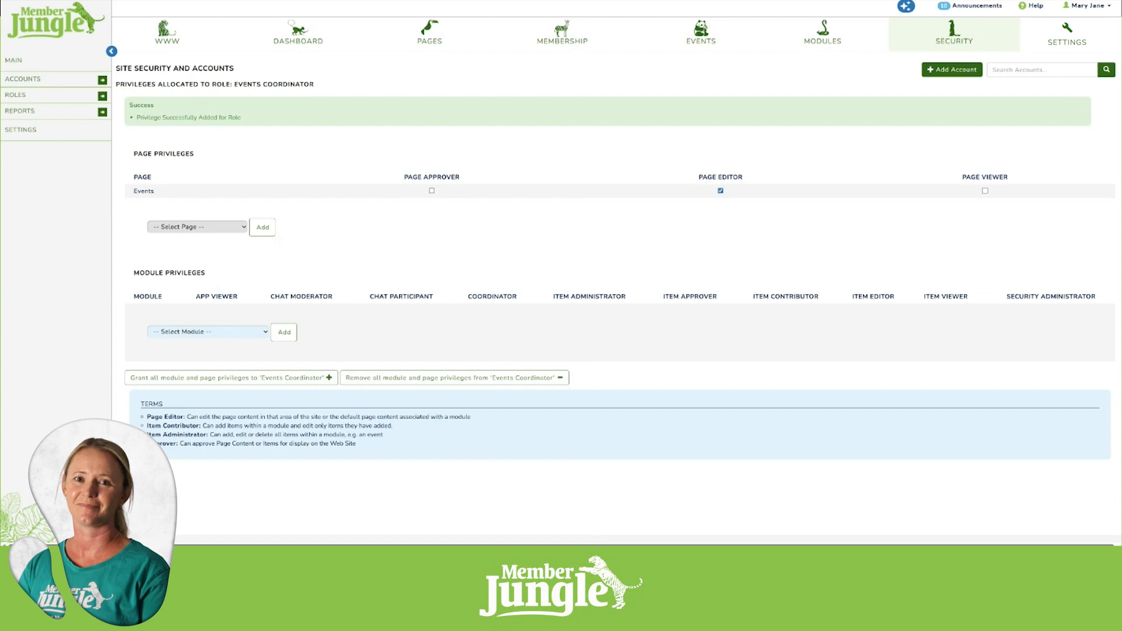
left_click(208, 345)
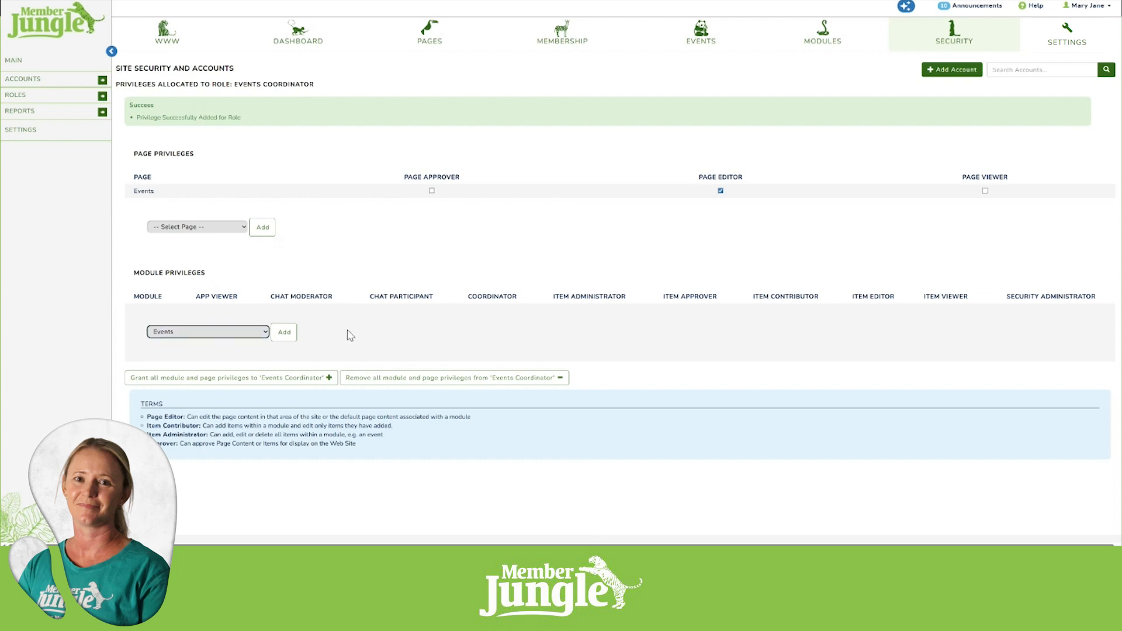
left_click(284, 332)
Step: Tick Coordinator for the Events module in Events Coordinator's privileges
scroll(284, 327, "down", 1)
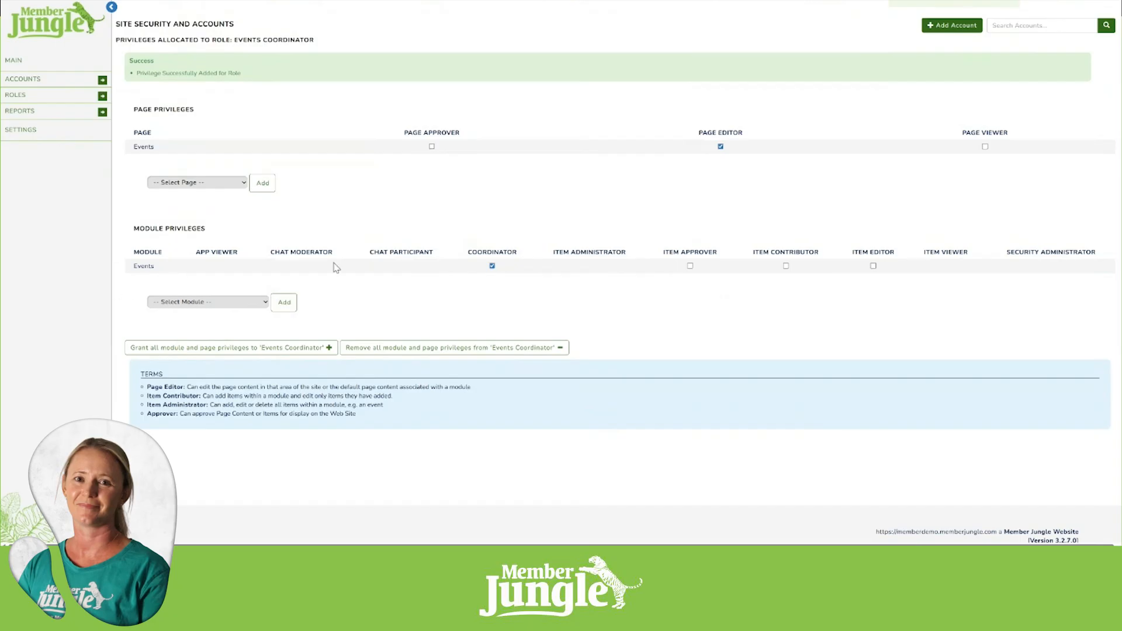
left_click(492, 266)
scroll(782, 83, "up", 1)
mouse_move(824, 32)
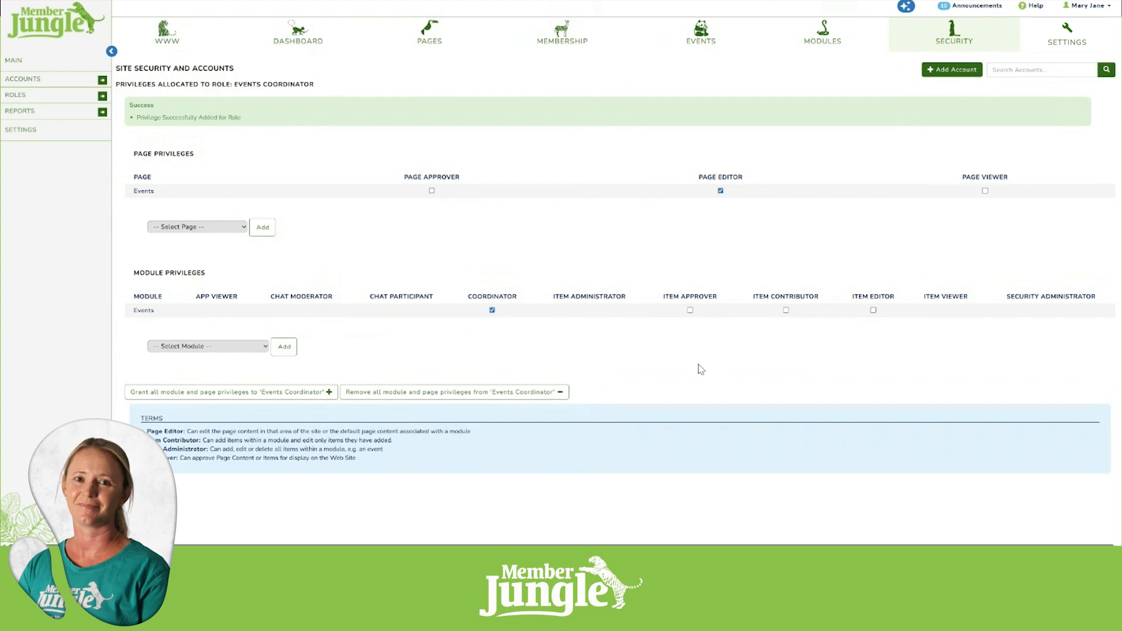
scroll(432, 321, "down", 1)
scroll(426, 320, "down", 1)
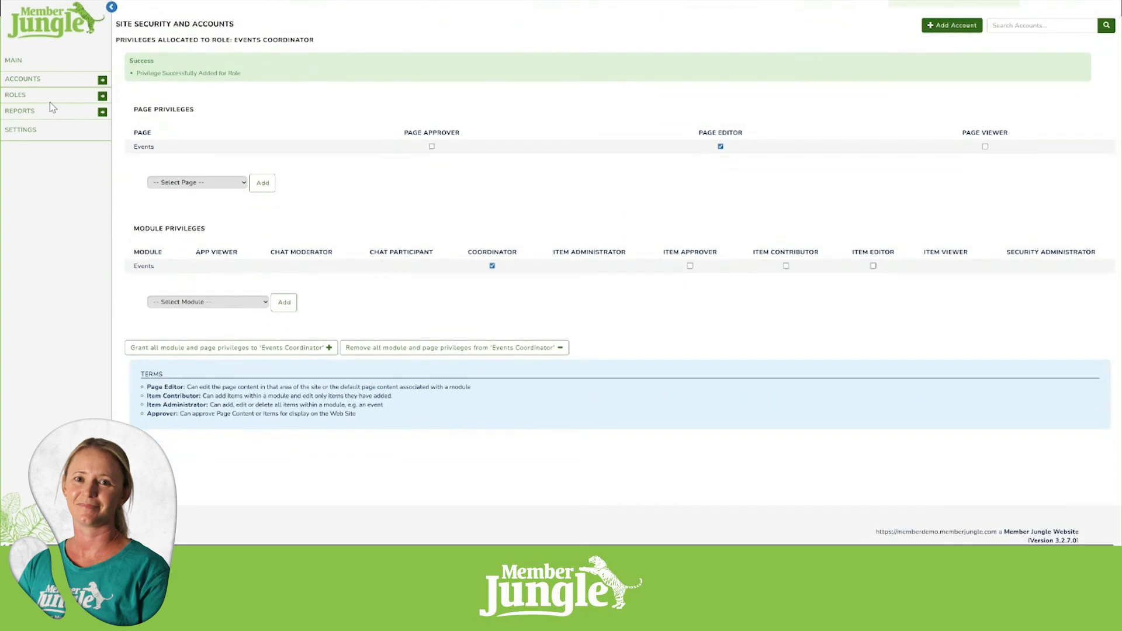
left_click(19, 99)
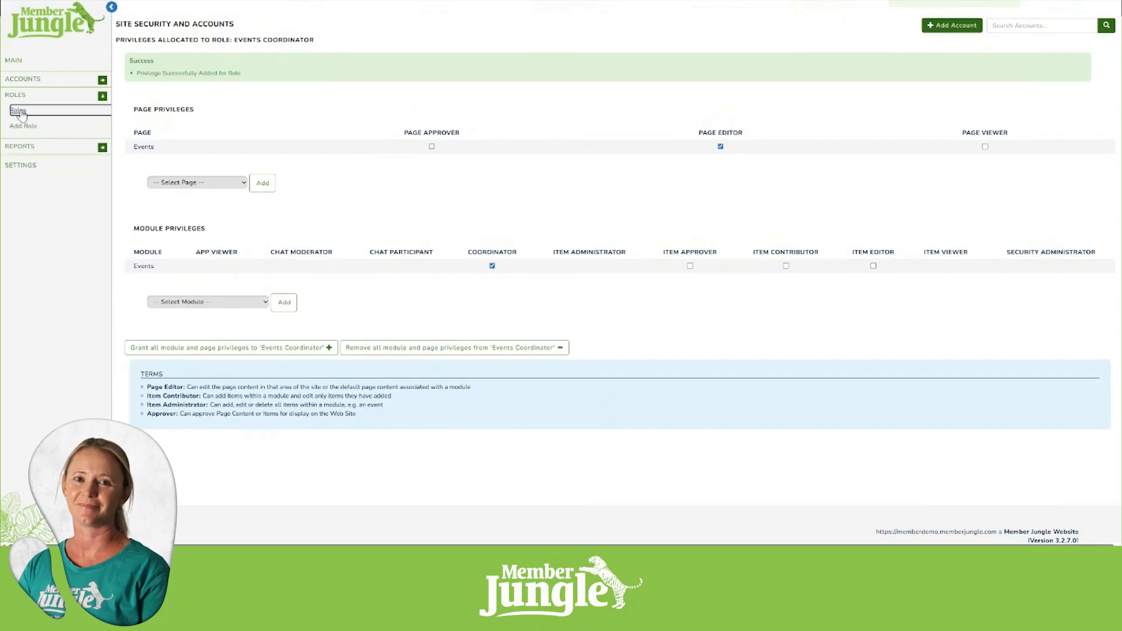
Step: Return to the site roles list and confirm Events Coordinator shows as active
left_click(70, 109)
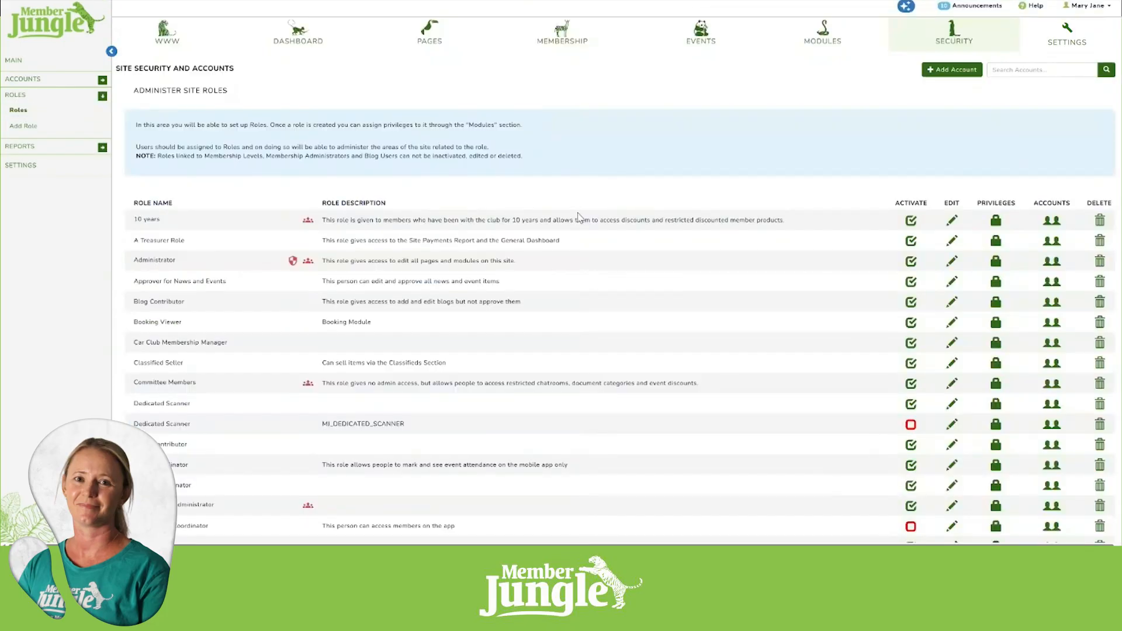
scroll(699, 326, "down", 3)
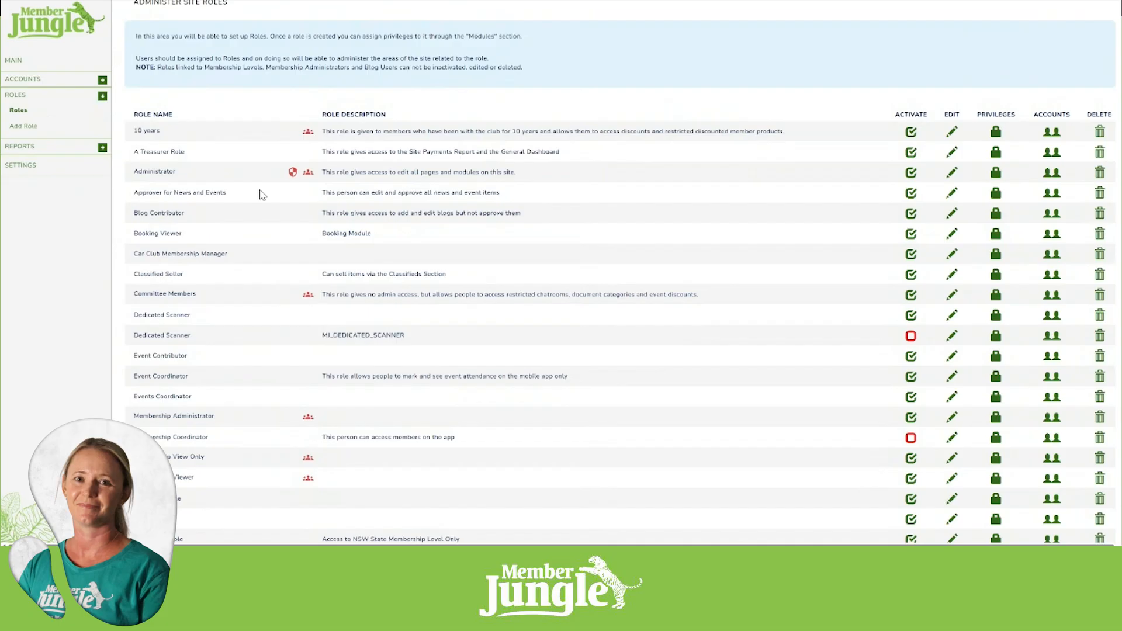
left_click(22, 81)
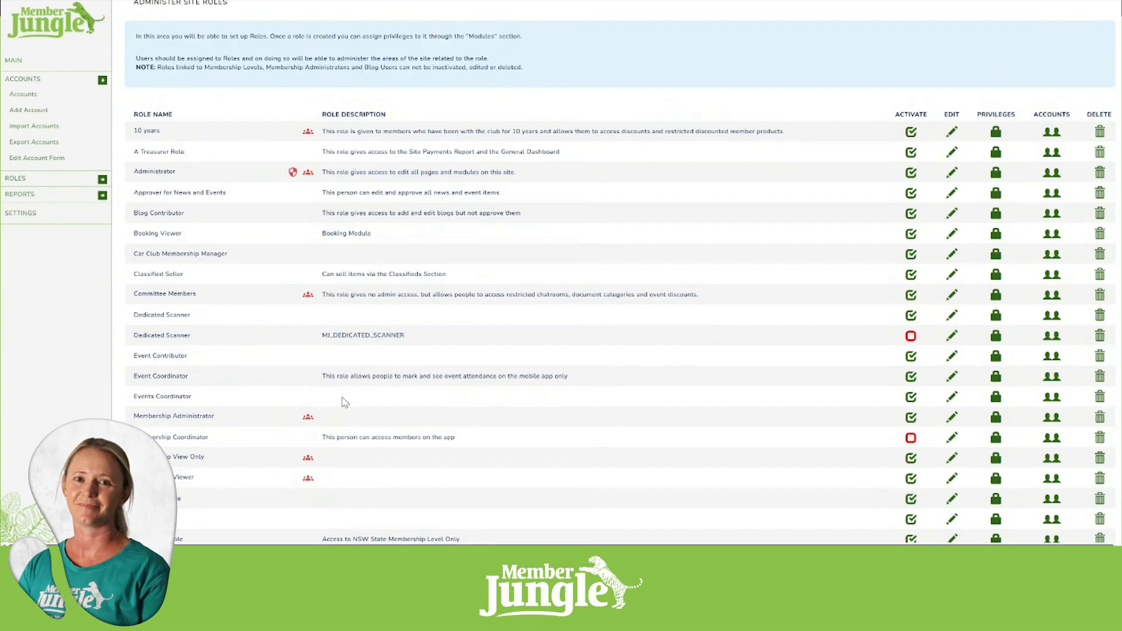
Step: On the Events Coordinator users page, pick a person from Select Person and add them to the role
left_click(1053, 401)
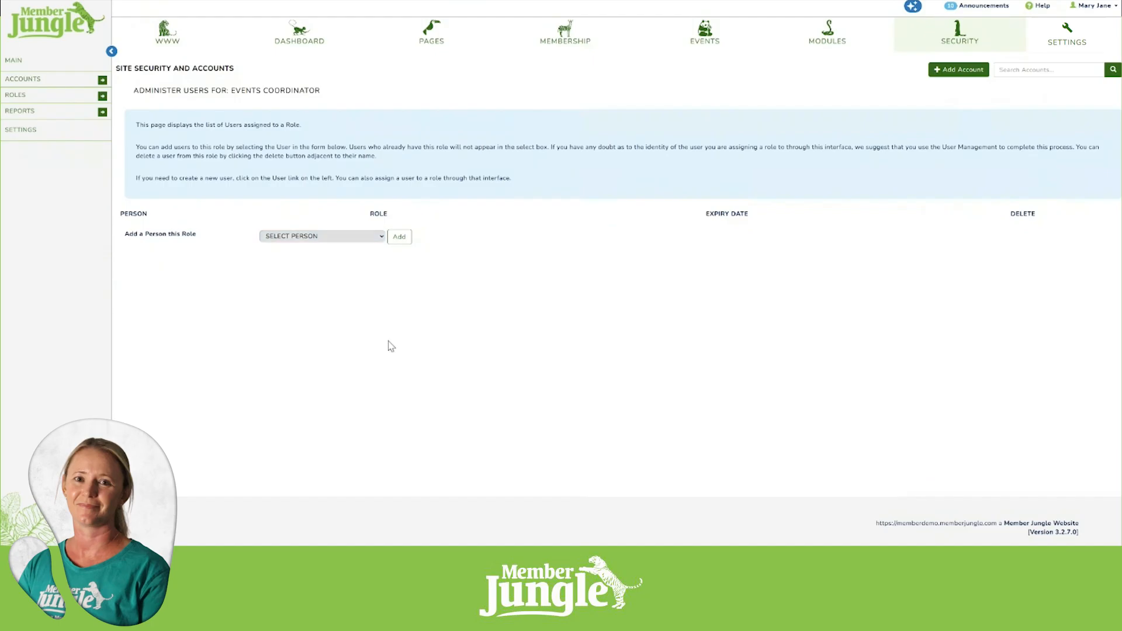
key("Down")
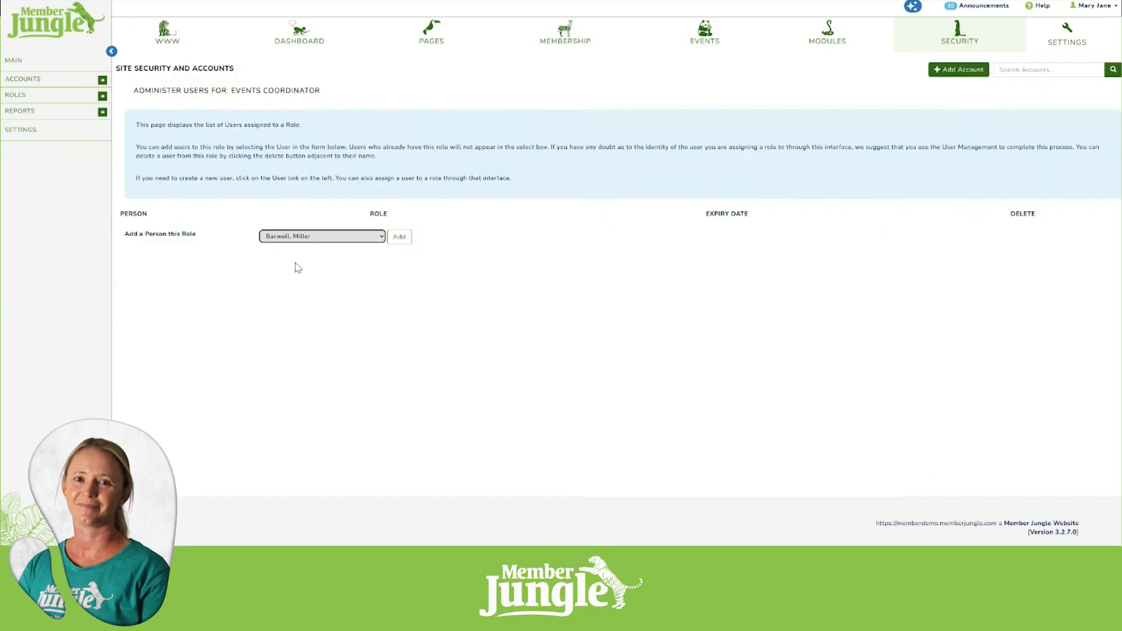
left_click(402, 245)
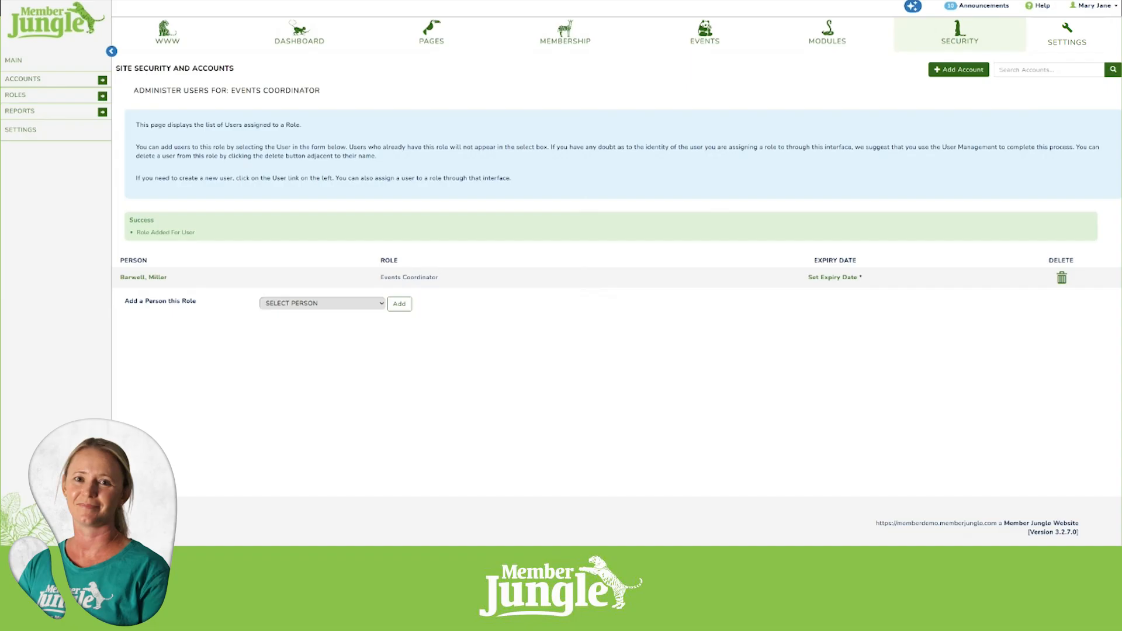
Step: Expand ACCOUNTS in the sidebar and bring up the blank Add Login Account form
left_click(18, 80)
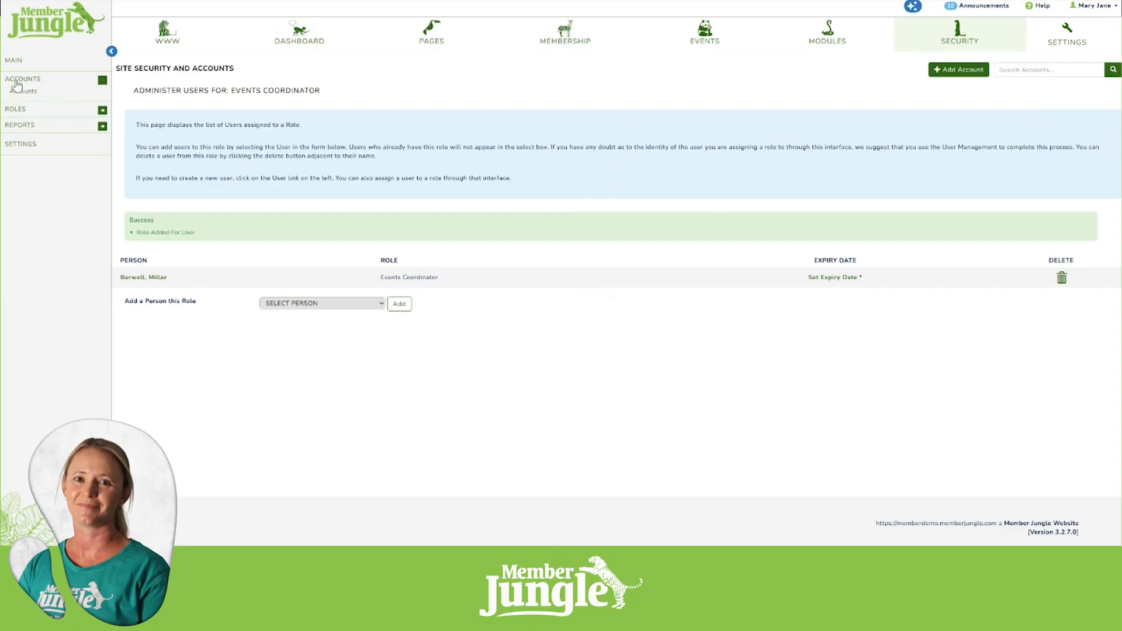
left_click(30, 110)
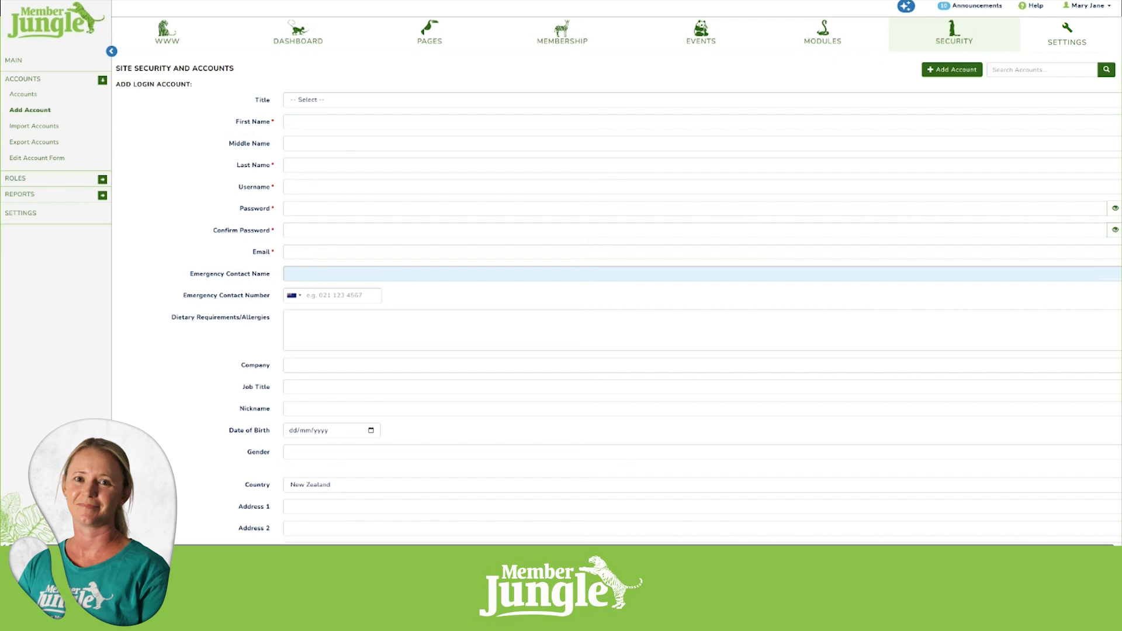
Step: Open Administer Site Roles under ROLES to see each role's description and activation status
left_click(22, 182)
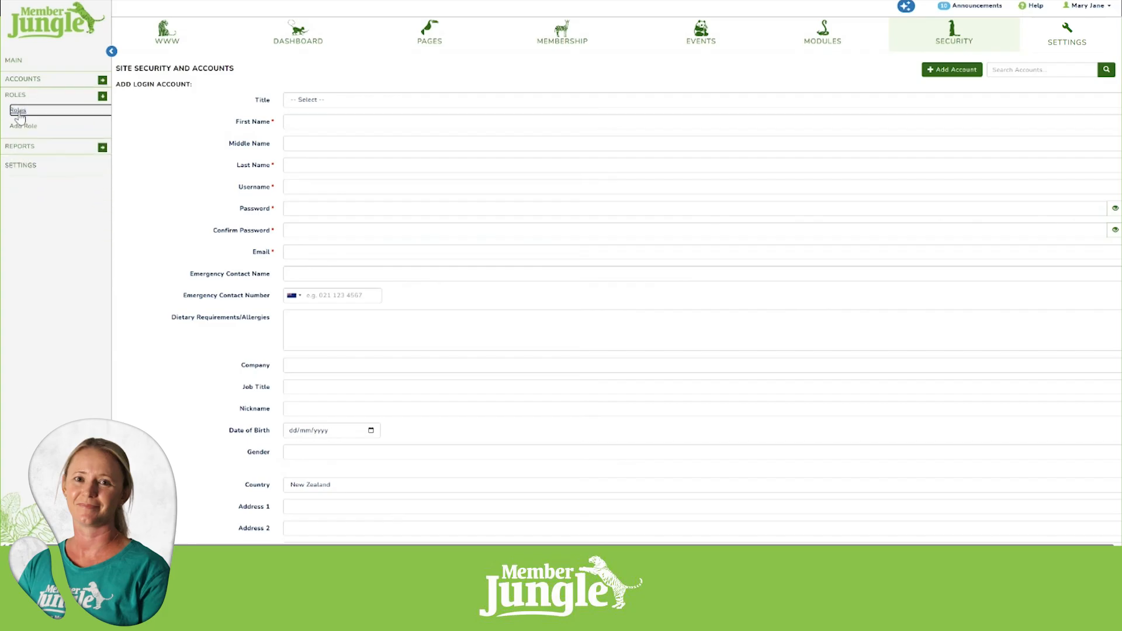
left_click(18, 111)
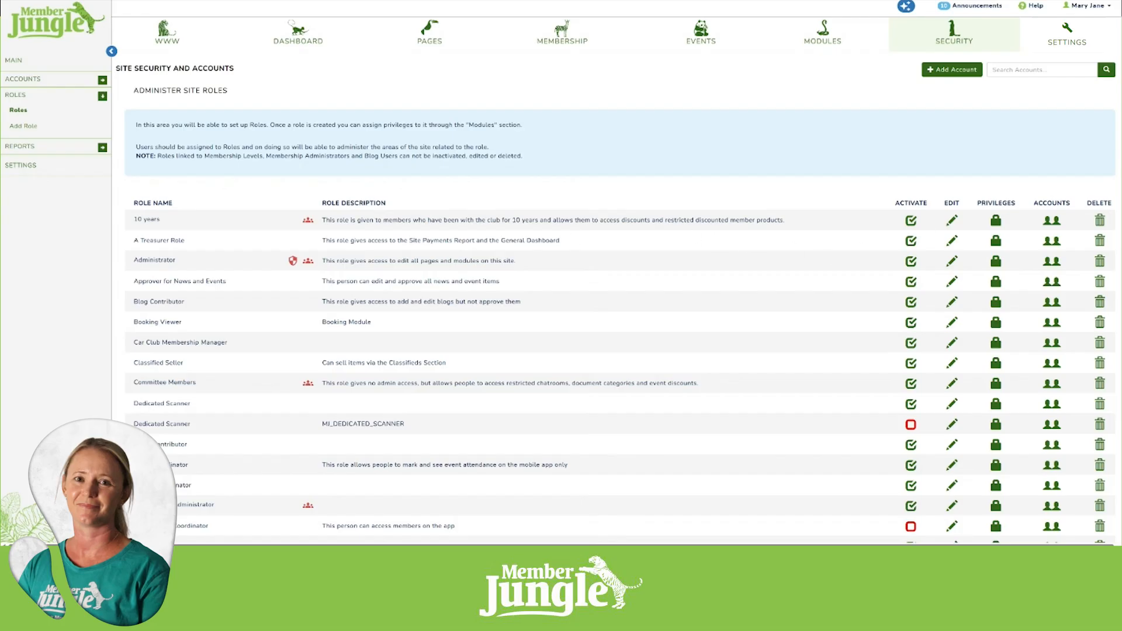
left_click(910, 322)
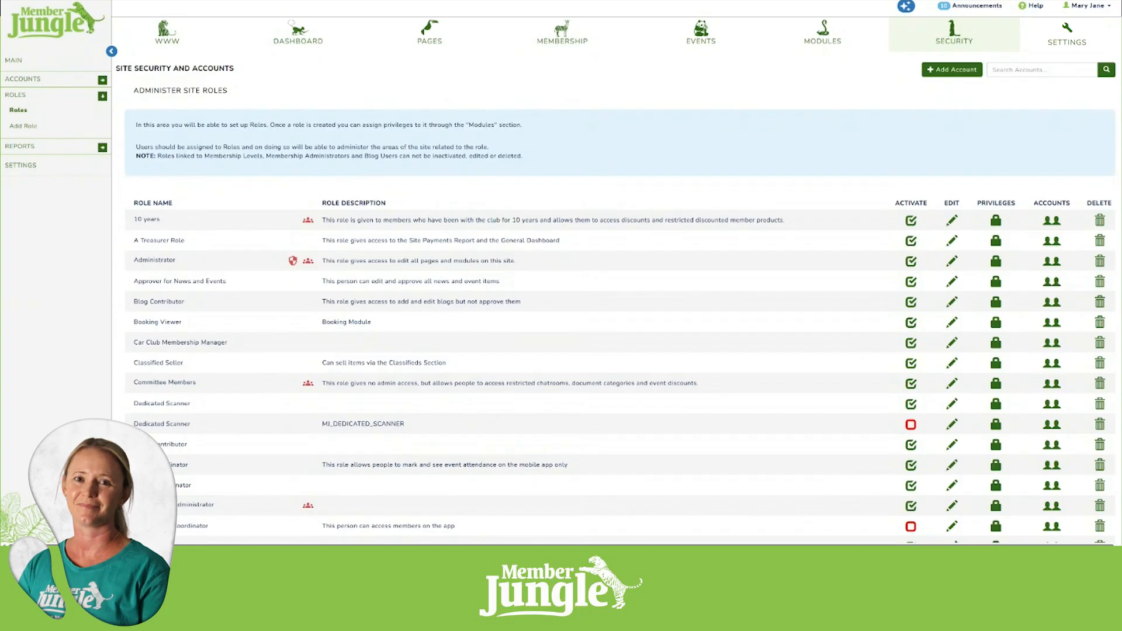
Step: Open the Jungle Vision Guide assistant and switch its generation mode to Support
left_click(906, 8)
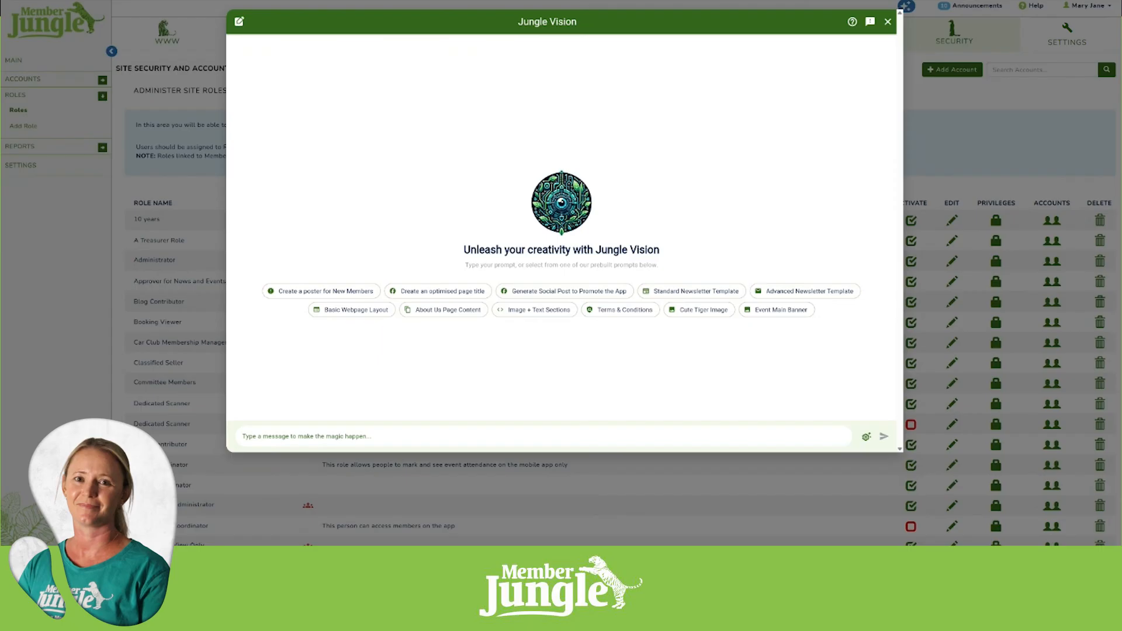
left_click(866, 437)
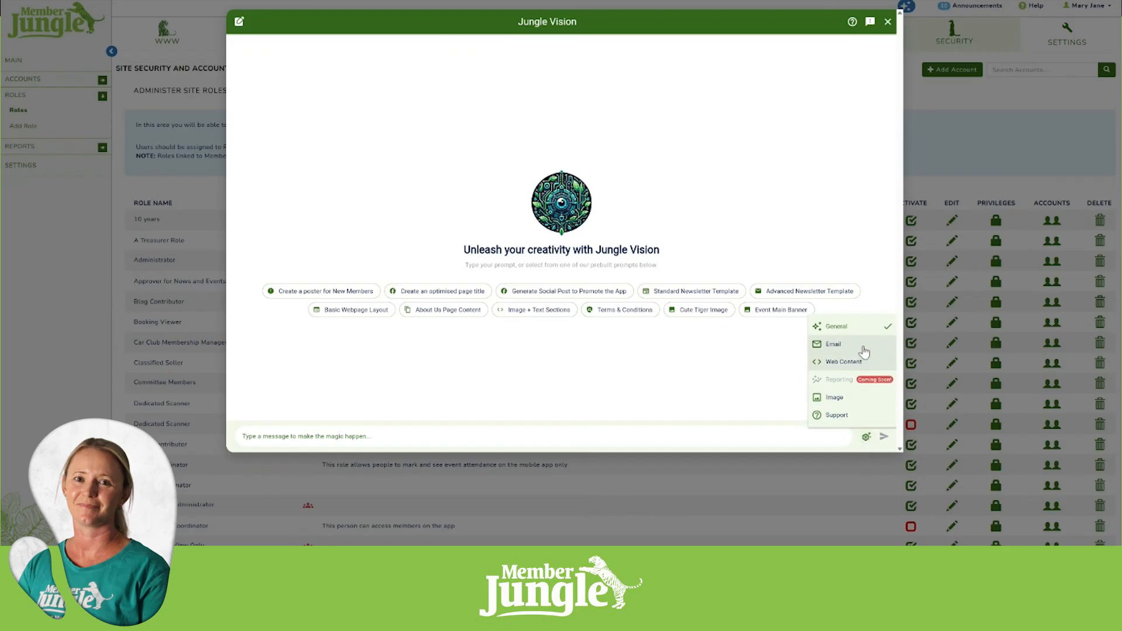
left_click(857, 421)
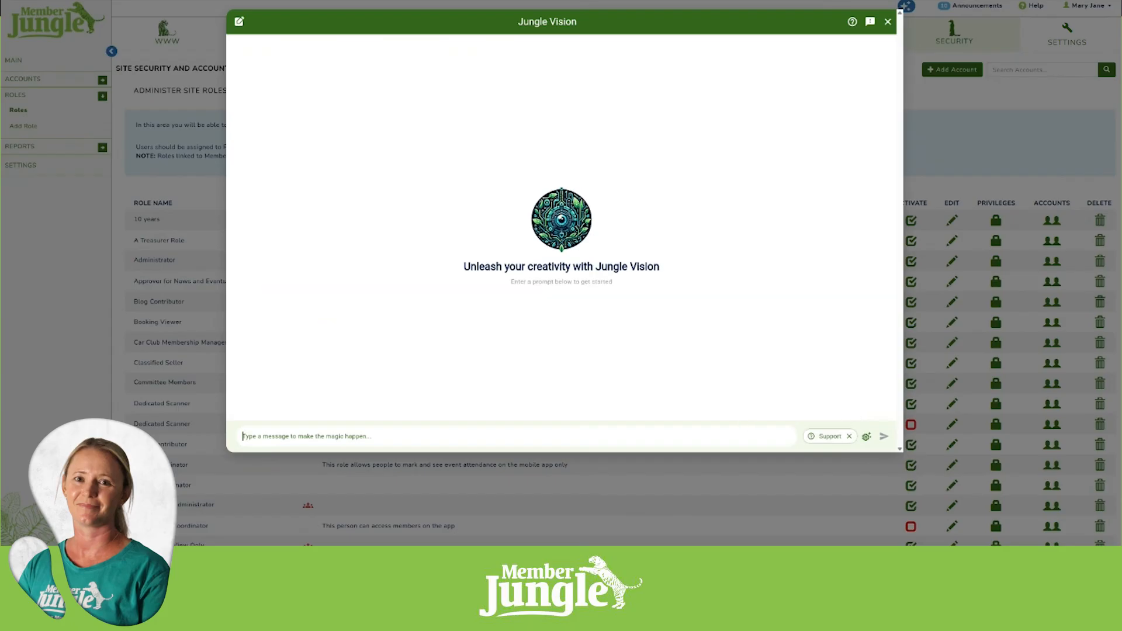
Step: Ask Jungle Vision 'How do I archive a member?', read the answer, then start a new chat
type("How do I archive a member?")
key("Return")
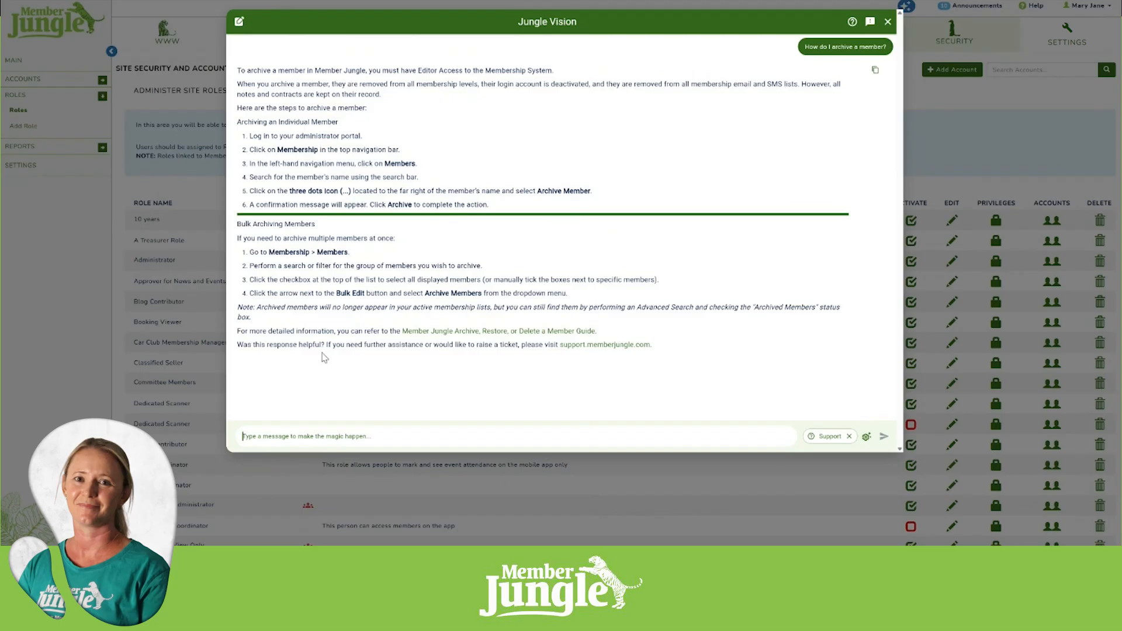
left_click(243, 436)
left_click(239, 22)
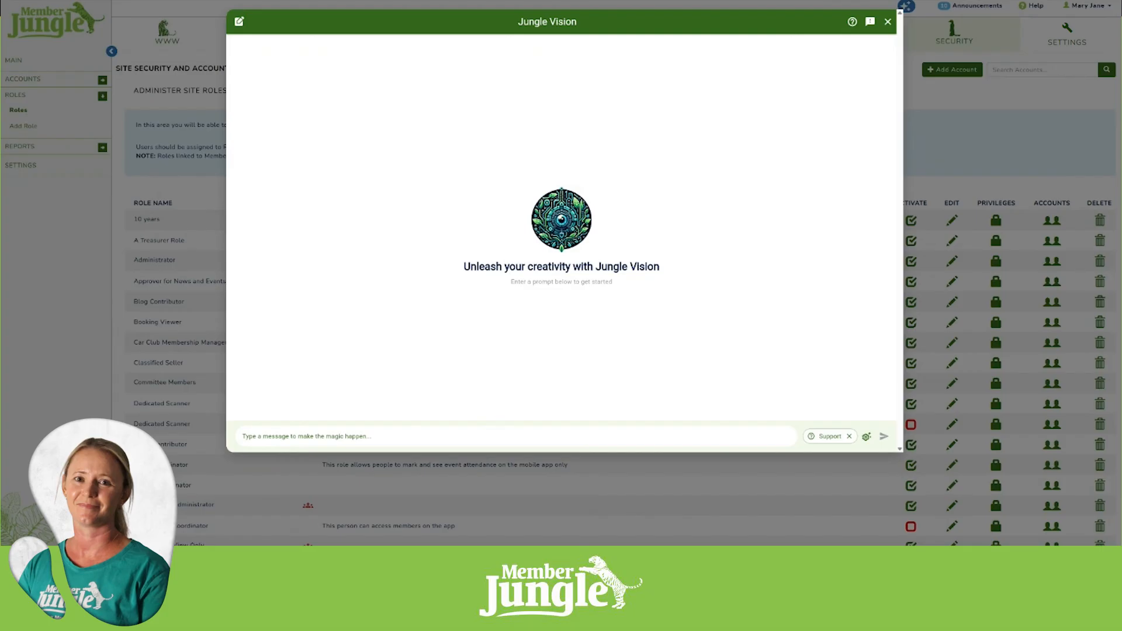
Step: Close Jungle Vision and launch the MJ Support Bot chat from the Help panel
left_click(888, 22)
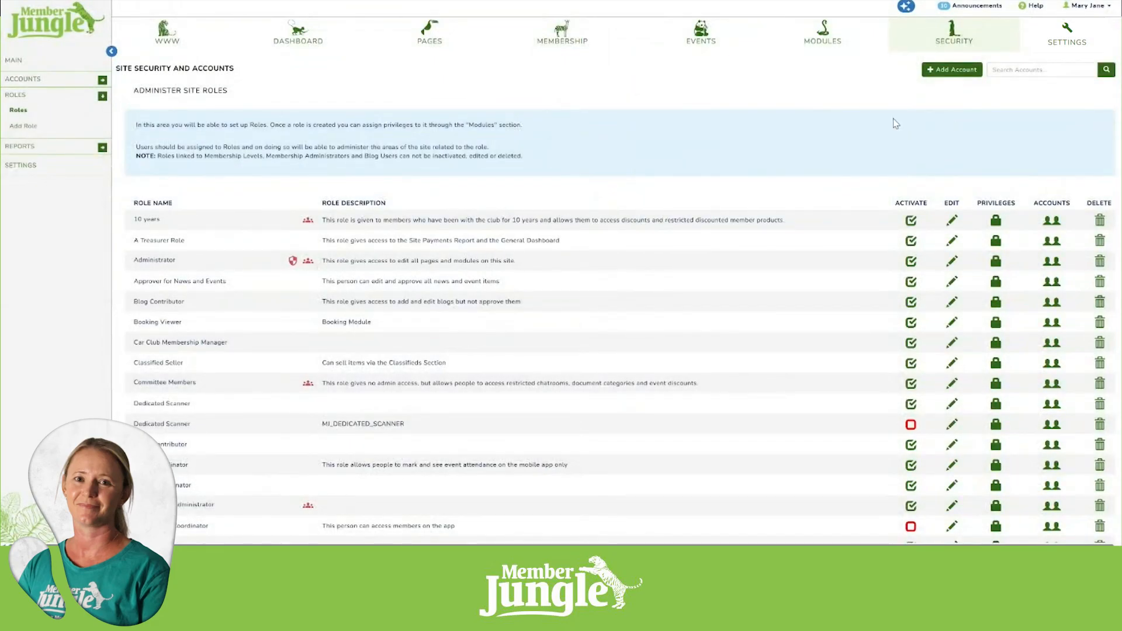
left_click(1035, 6)
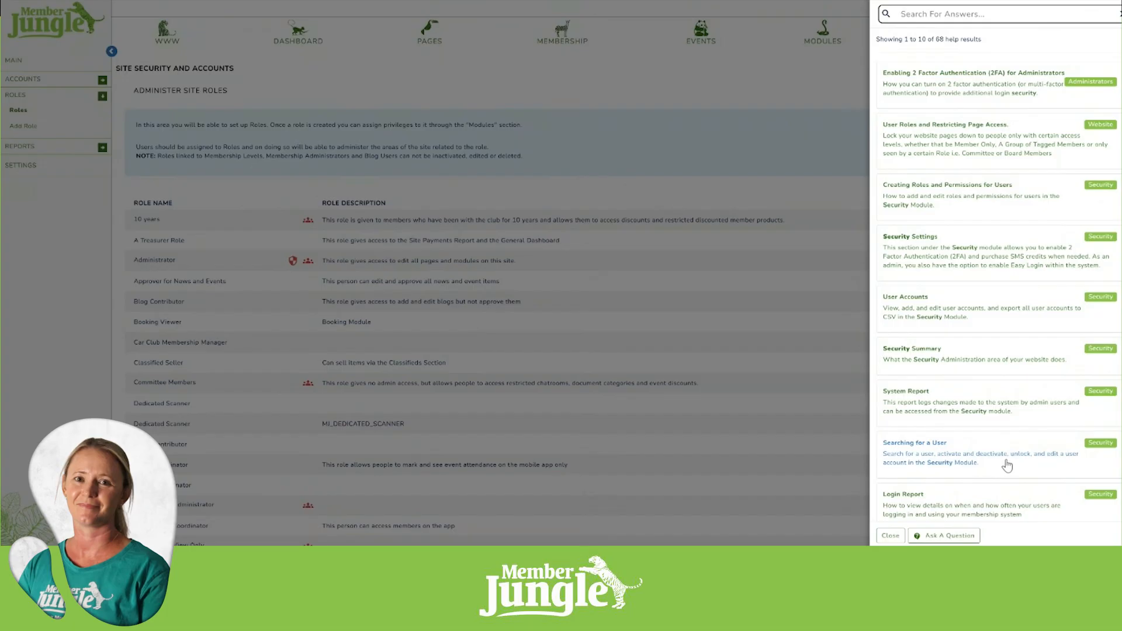
scroll(1007, 466, "down", 3)
left_click(944, 535)
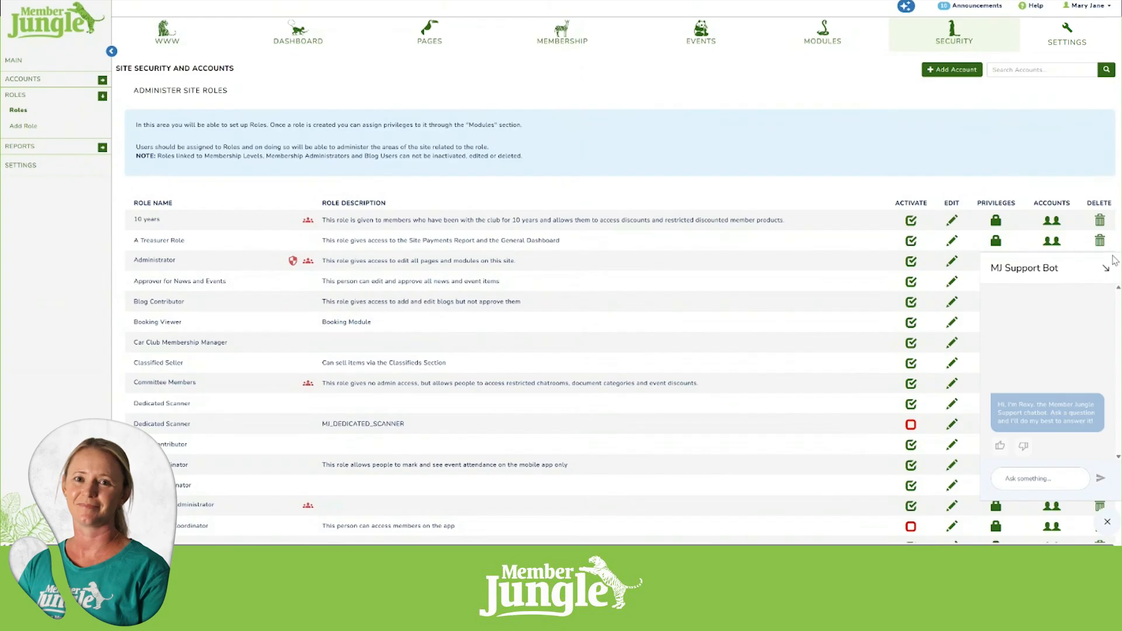
left_click(1106, 269)
Step: Open the Complete Member Jungle Setup Guide from help and scroll through its homepage setup advice
left_click(1033, 6)
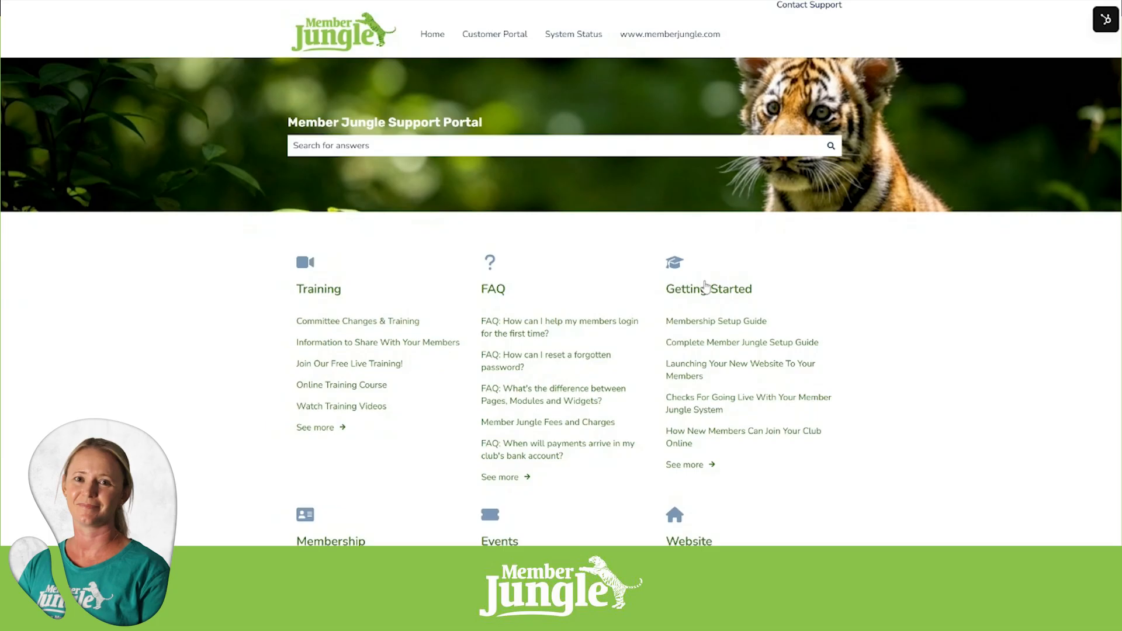
left_click(735, 345)
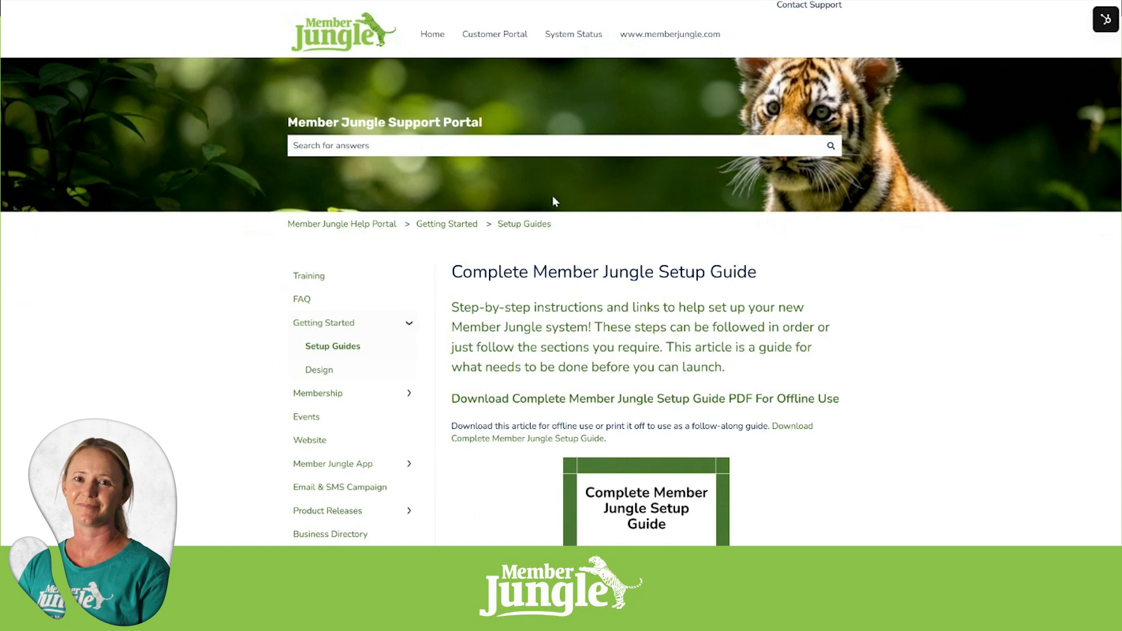
scroll(585, 246, "down", 4)
scroll(815, 326, "down", 7)
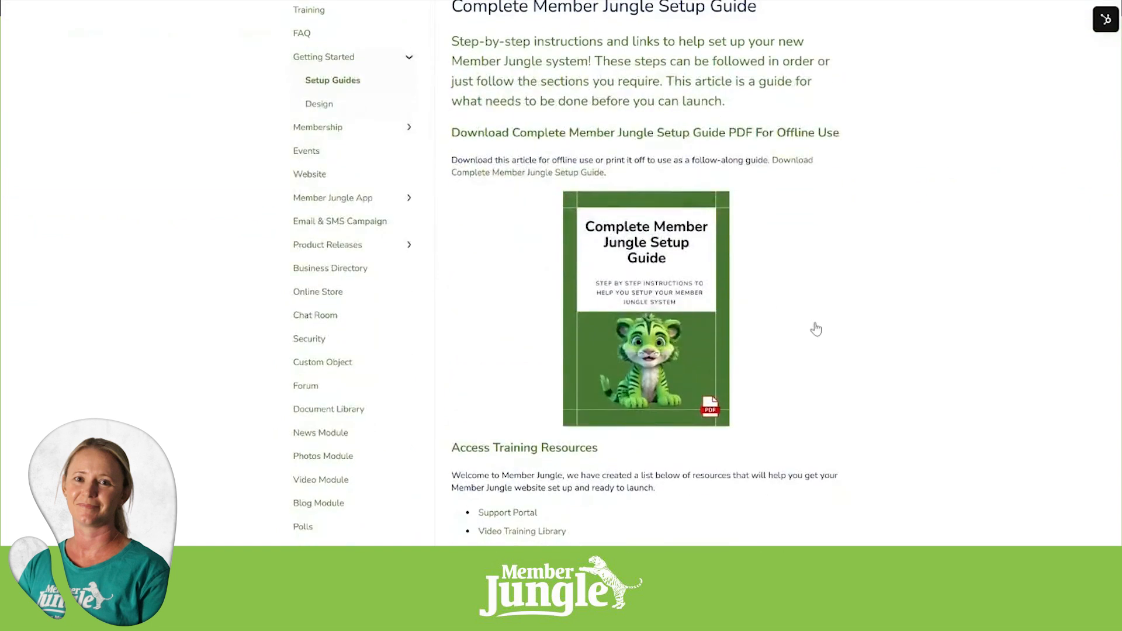
scroll(824, 327, "down", 8)
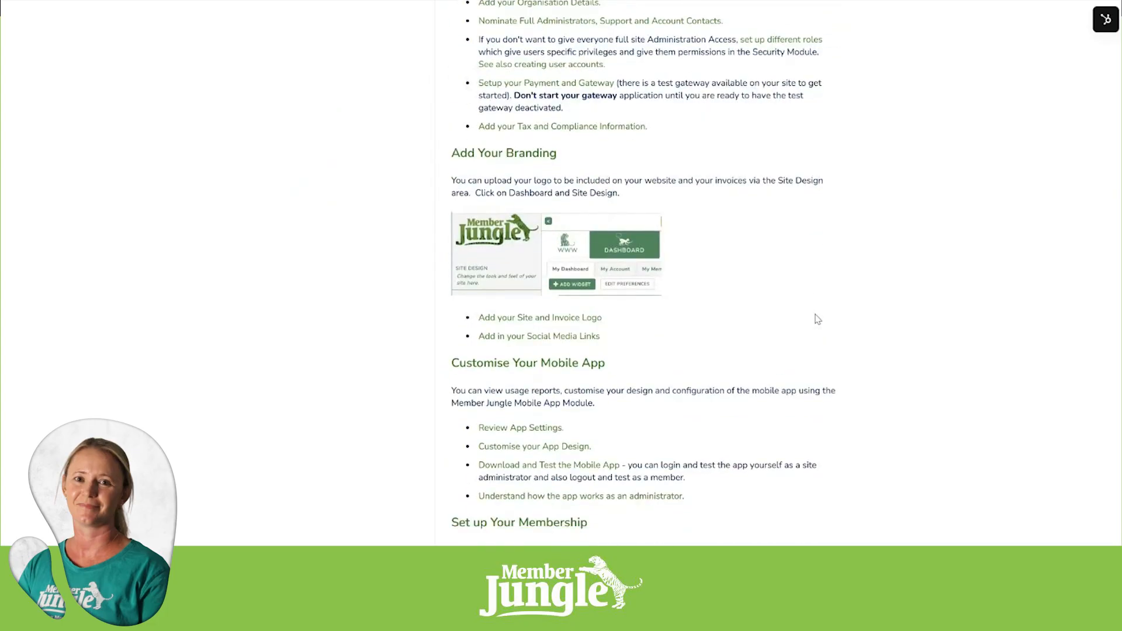
scroll(817, 319, "down", 10)
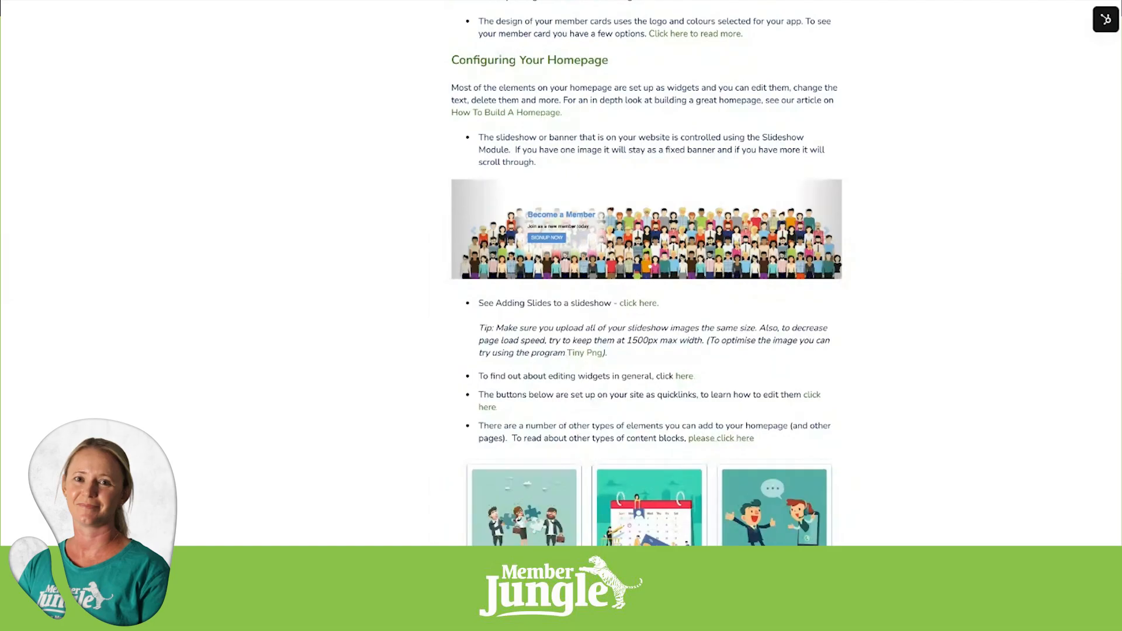
scroll(646, 292, "up", 20)
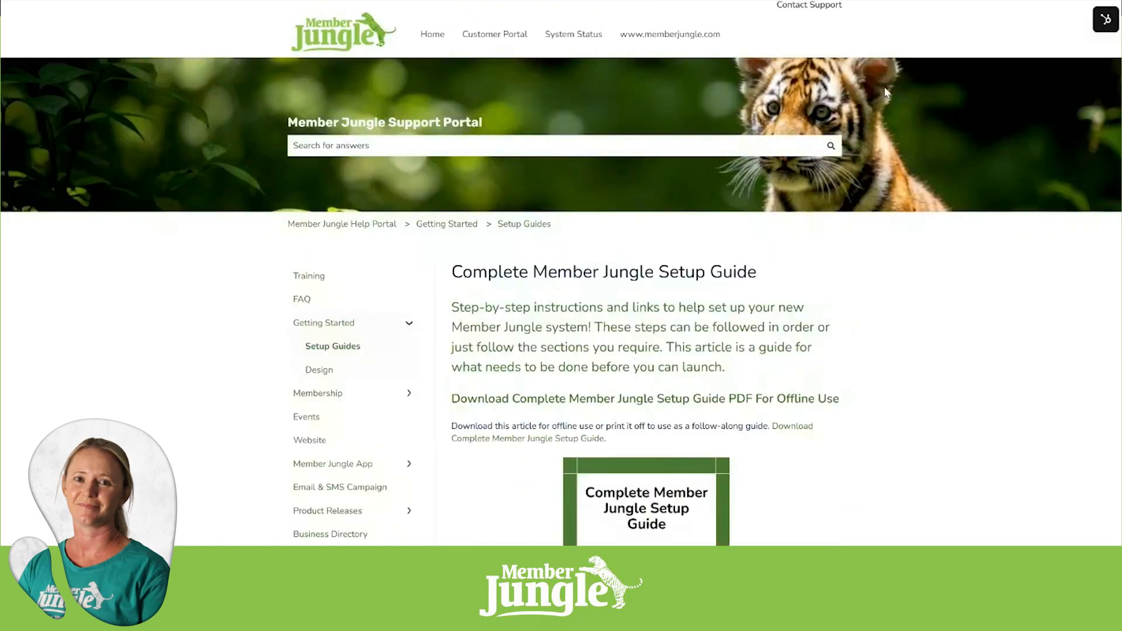
Step: Go to the Contact Support page and scroll through its form
left_click(811, 7)
scroll(979, 294, "down", 5)
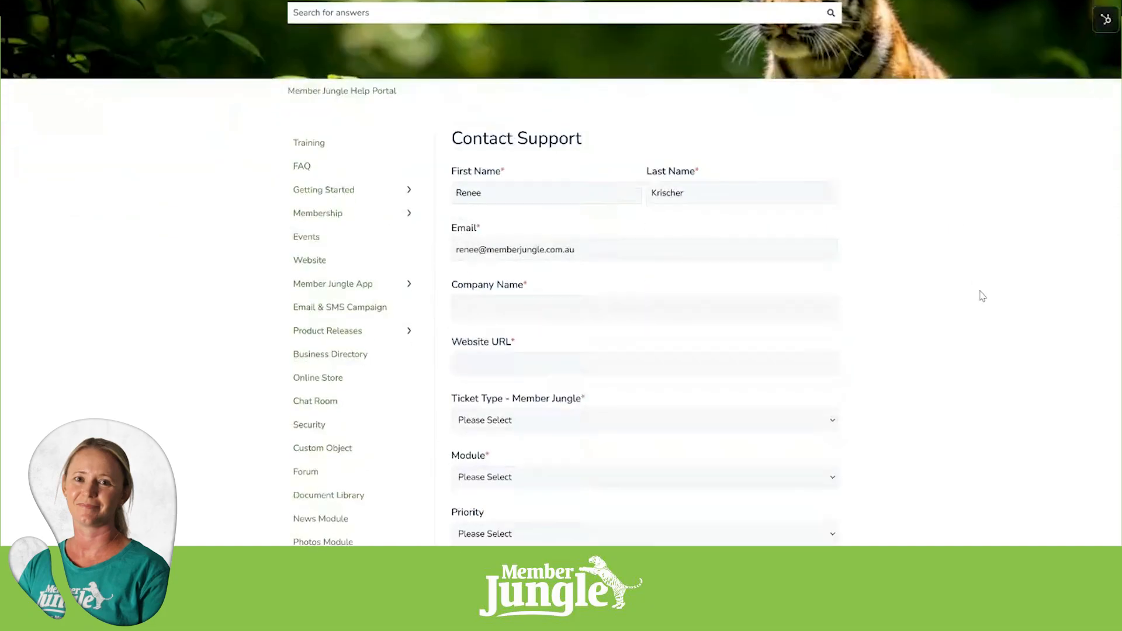
scroll(981, 292, "down", 2)
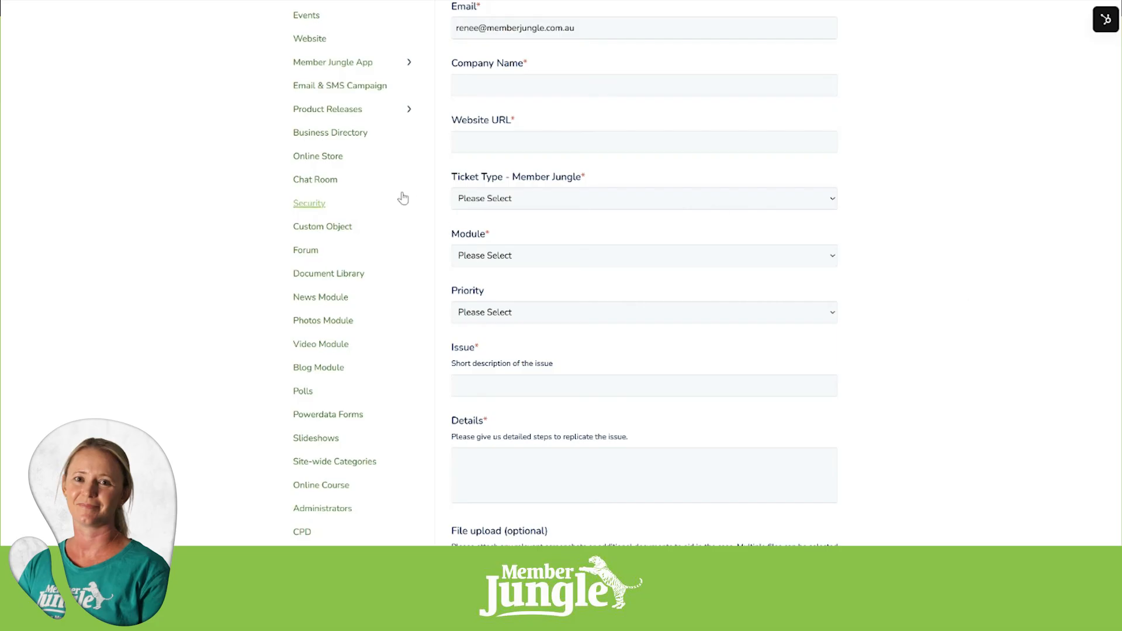
scroll(183, 203, "up", 6)
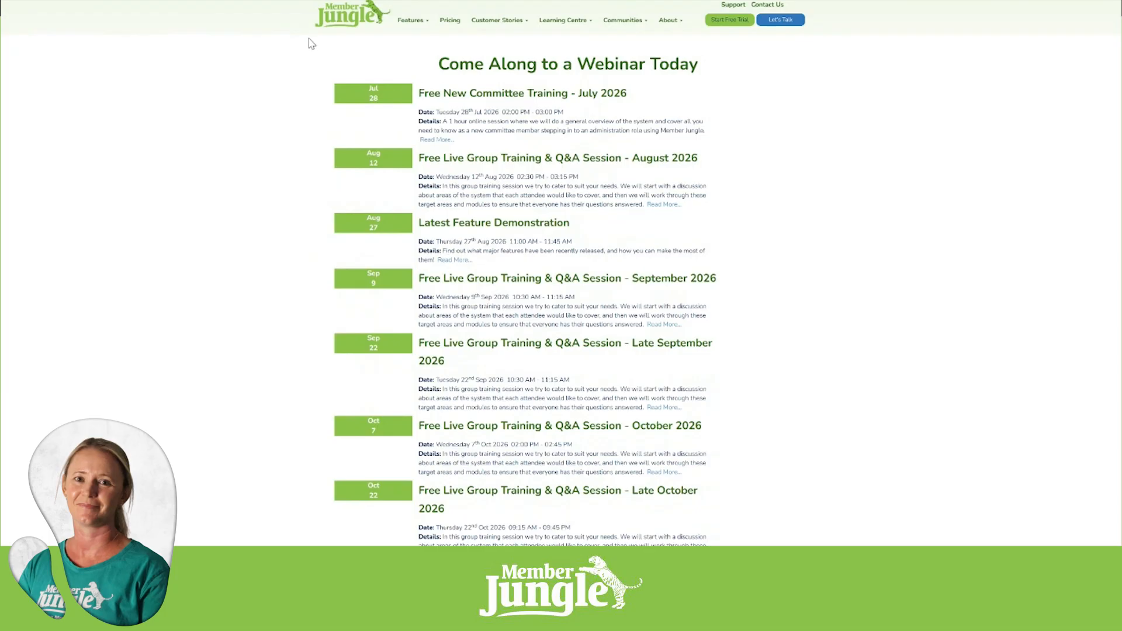
Step: Scroll the webinar list and open 'Free Live Group Training & Q&A Session - August 2026'
mouse_move(564, 26)
scroll(732, 356, "down", 3)
scroll(732, 356, "down", 3)
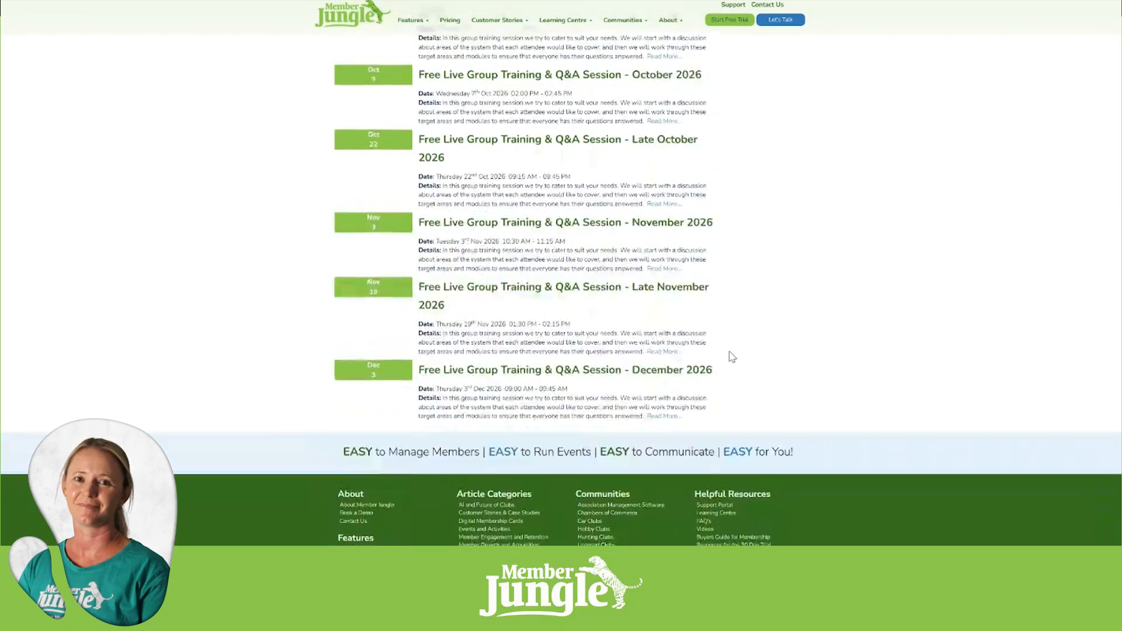
scroll(732, 356, "up", 5)
scroll(732, 356, "up", 1)
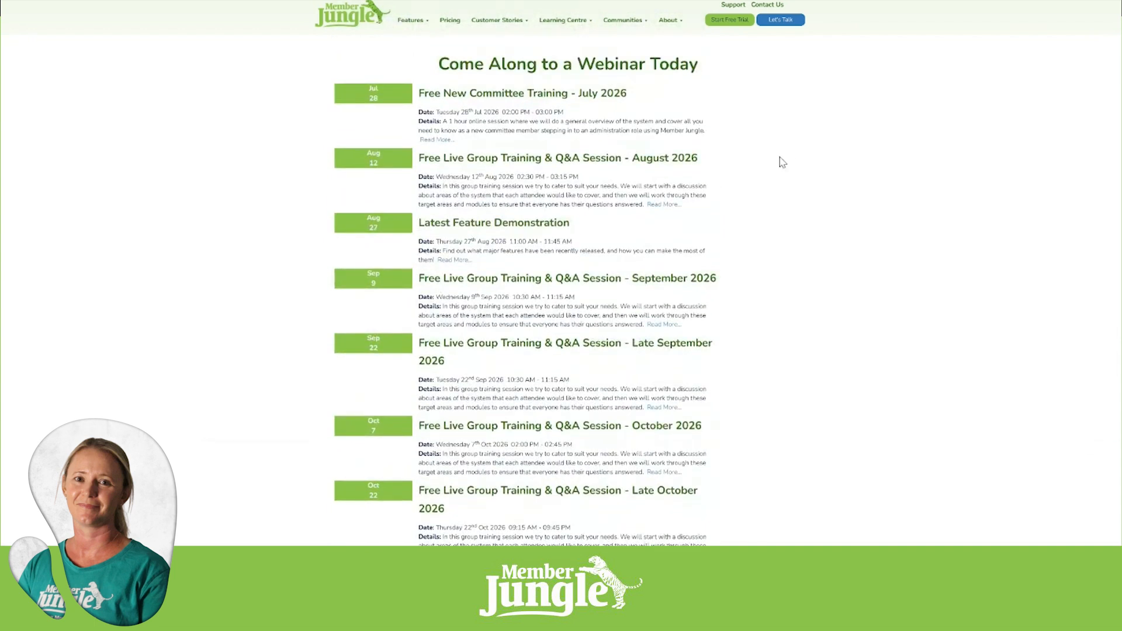
left_click(568, 164)
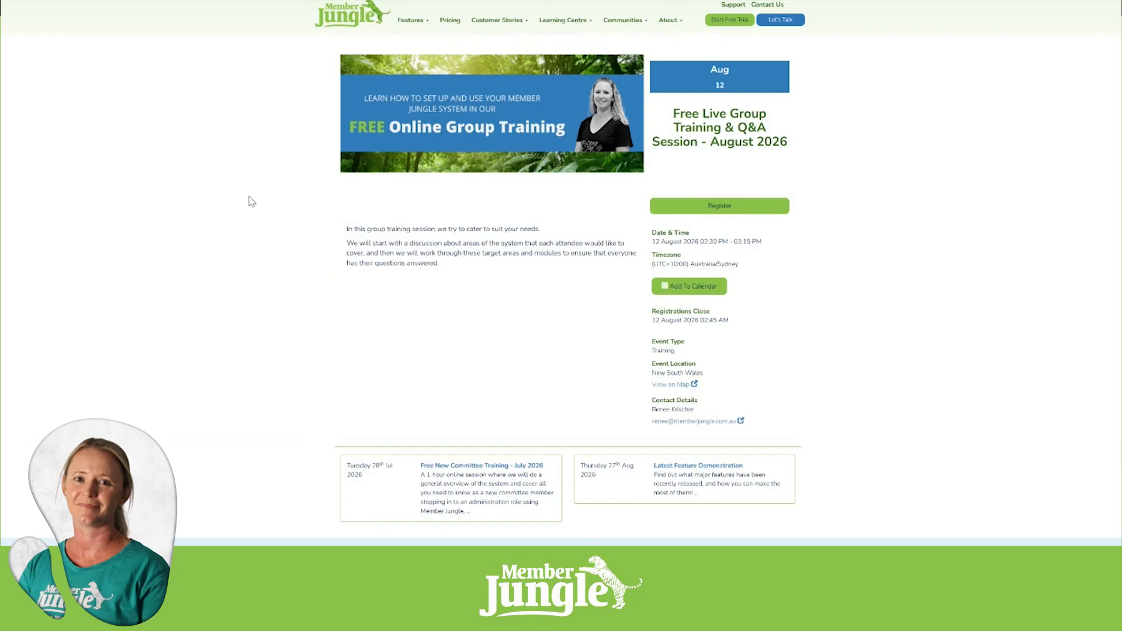
Step: Go back from the August session page to the July–October 2026 webinar list
left_click(11, 1)
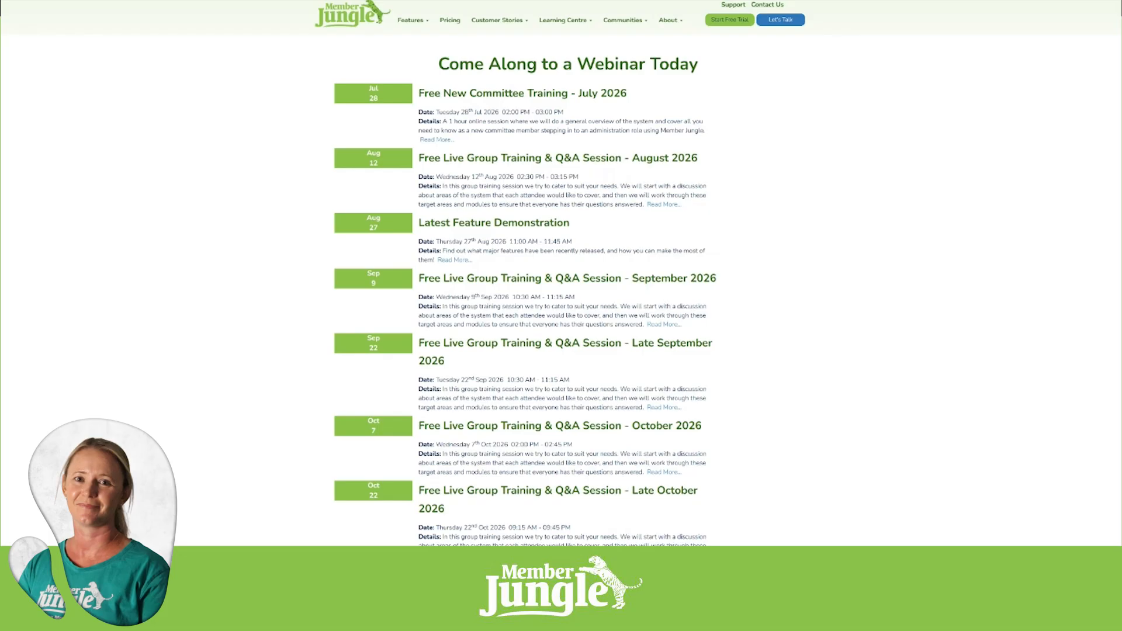
Step: Go to Learning Centre > Blogs and Articles and browse the data security article and featured blogs
mouse_move(564, 20)
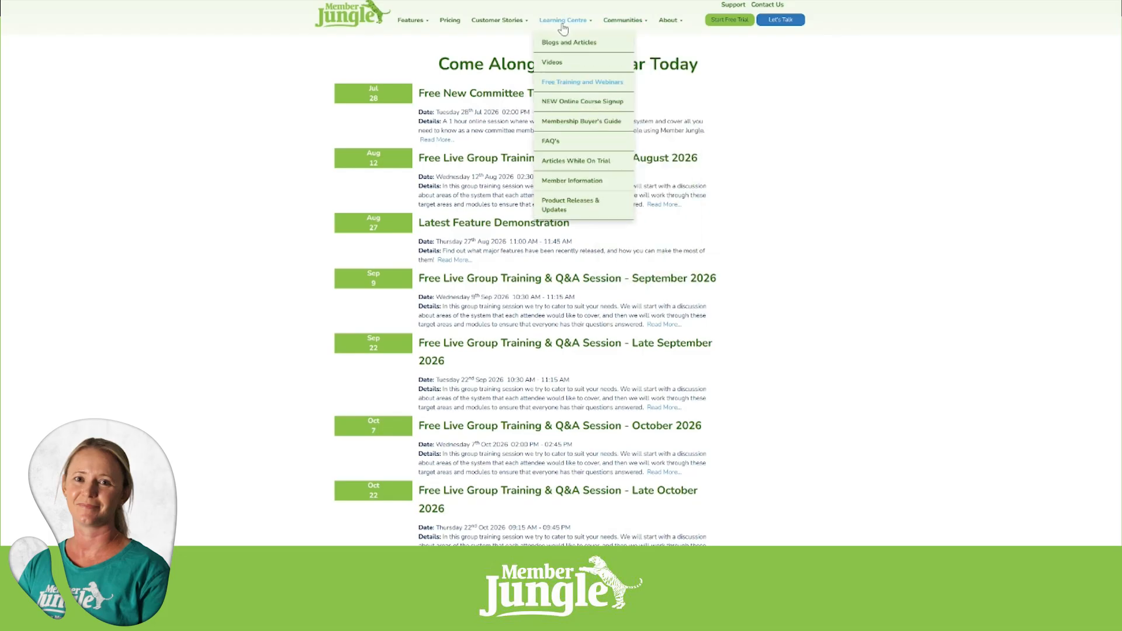
left_click(578, 46)
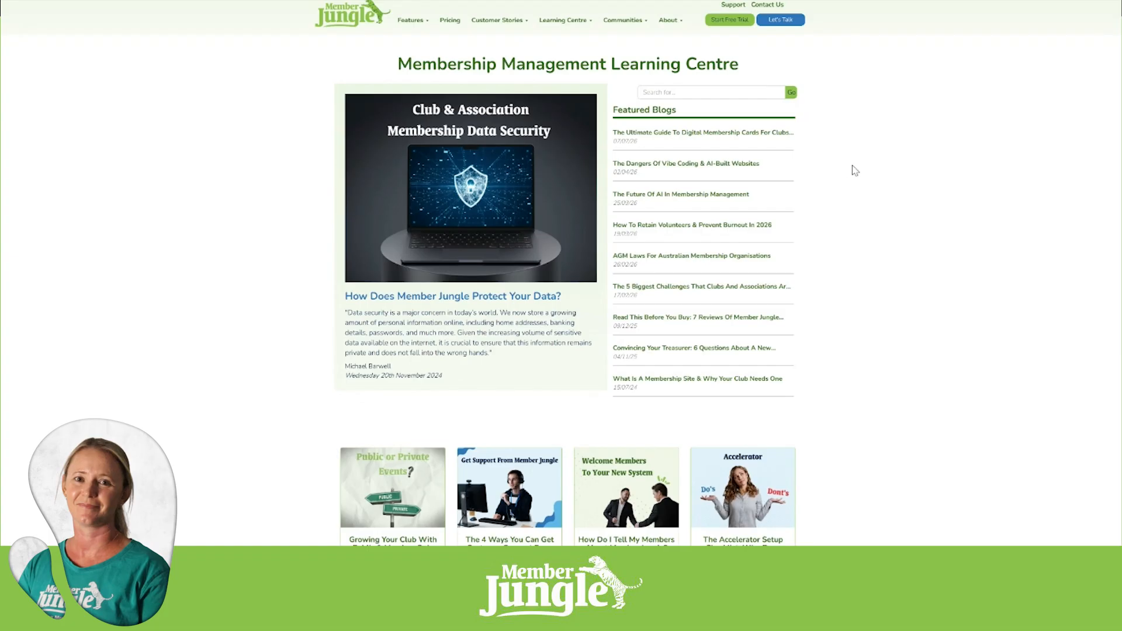
scroll(855, 170, "down", 3)
scroll(855, 168, "down", 3)
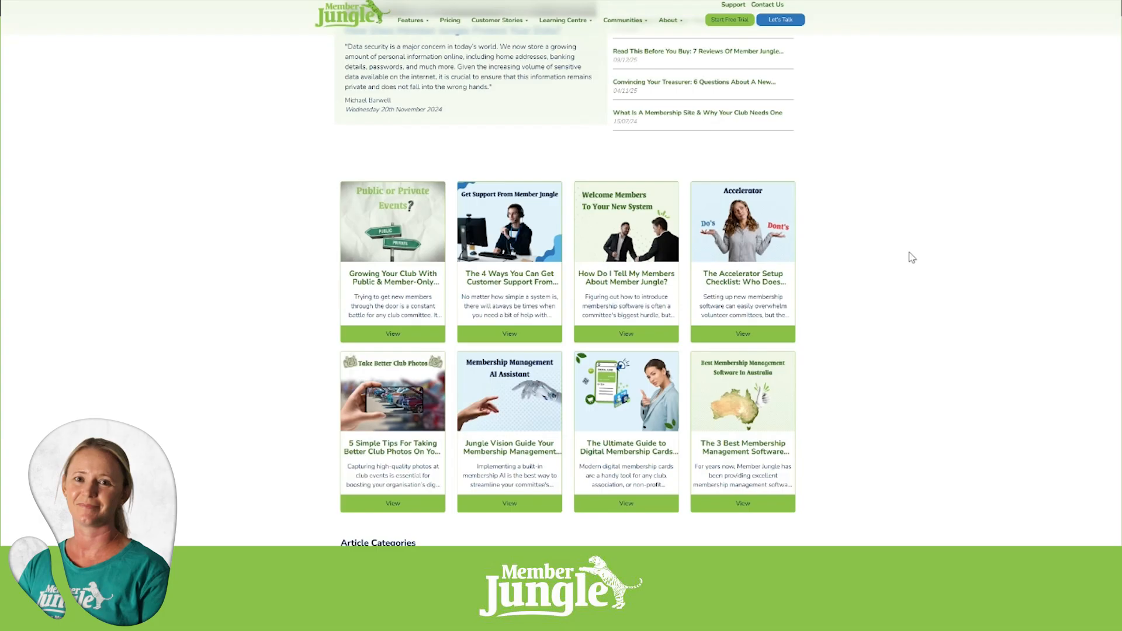
scroll(845, 404, "up", 2)
scroll(845, 398, "up", 2)
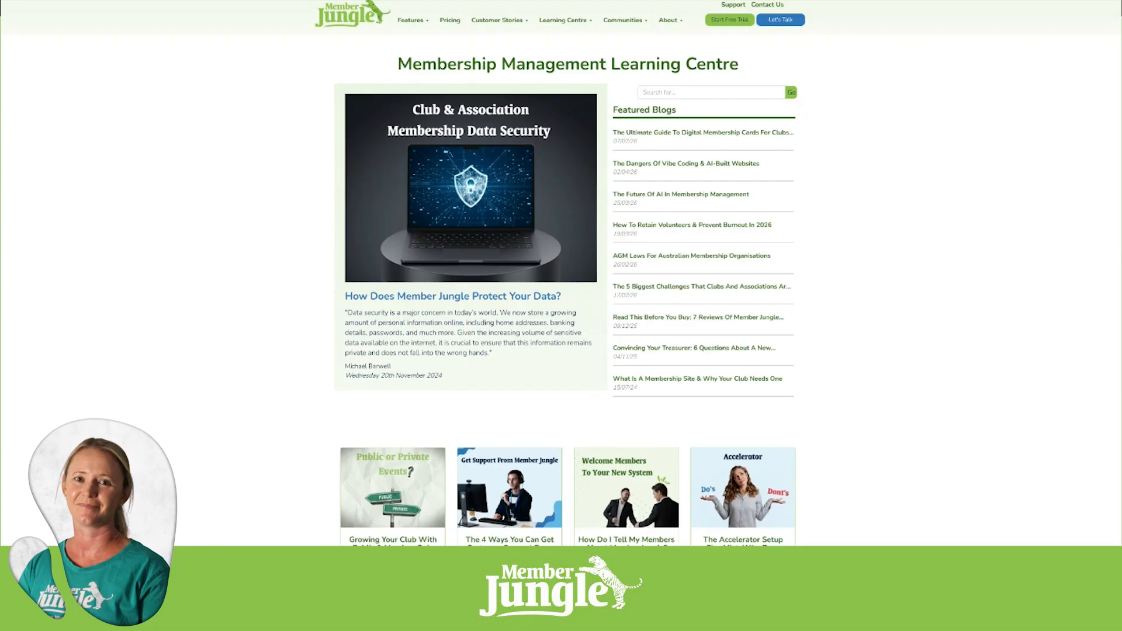
mouse_move(582, 26)
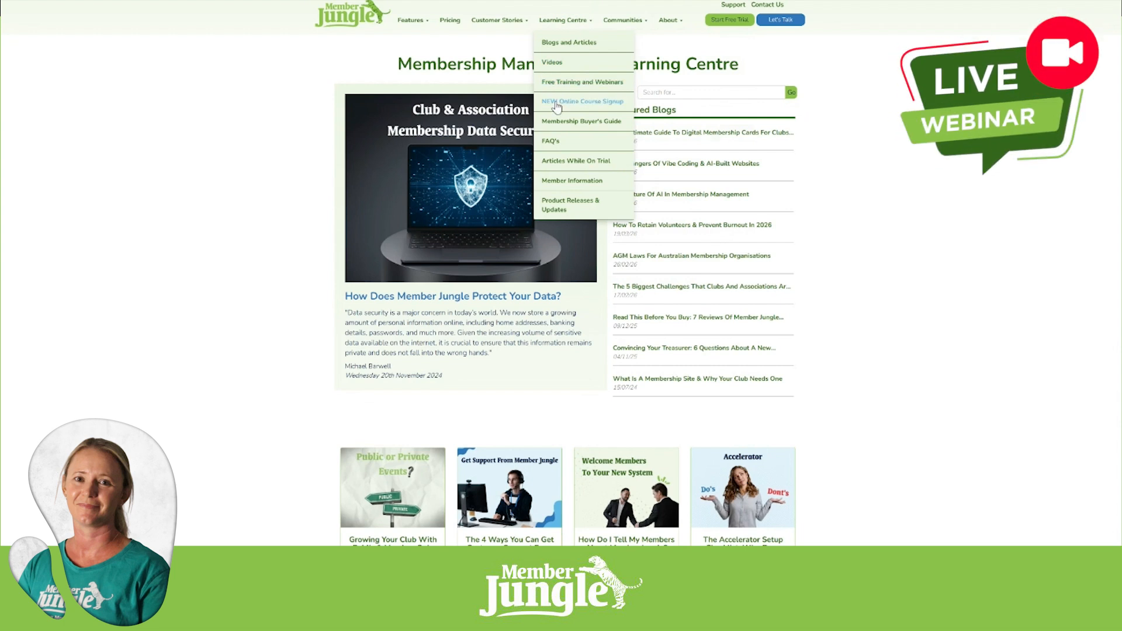
Step: Open the NEW Online Course Signup page and enter the Blog Module course
left_click(578, 104)
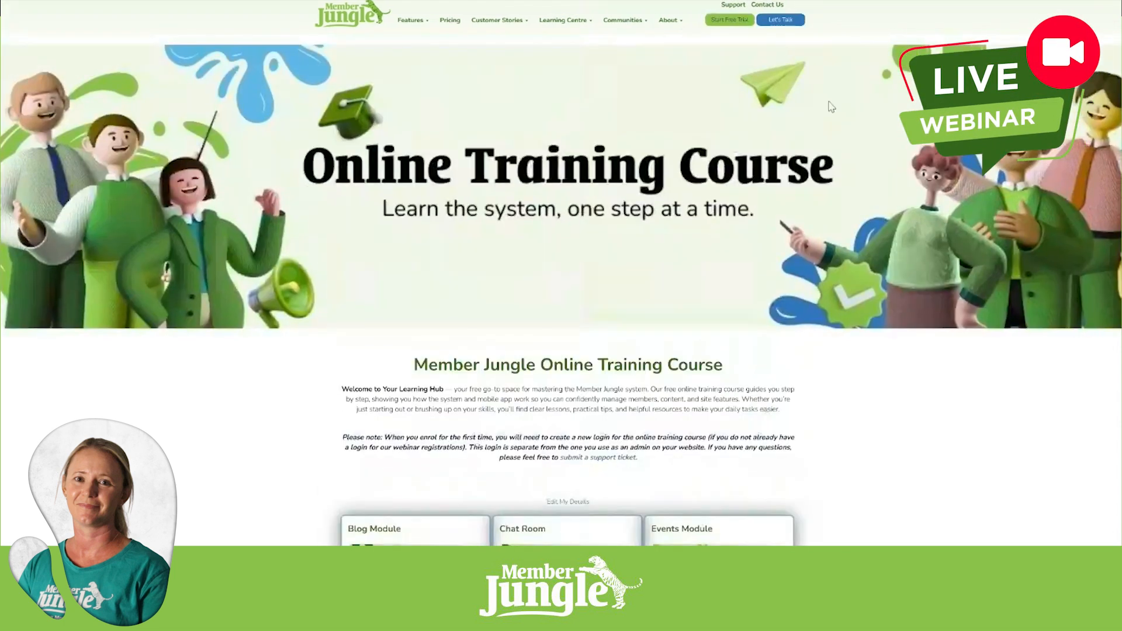
scroll(832, 106, "down", 7)
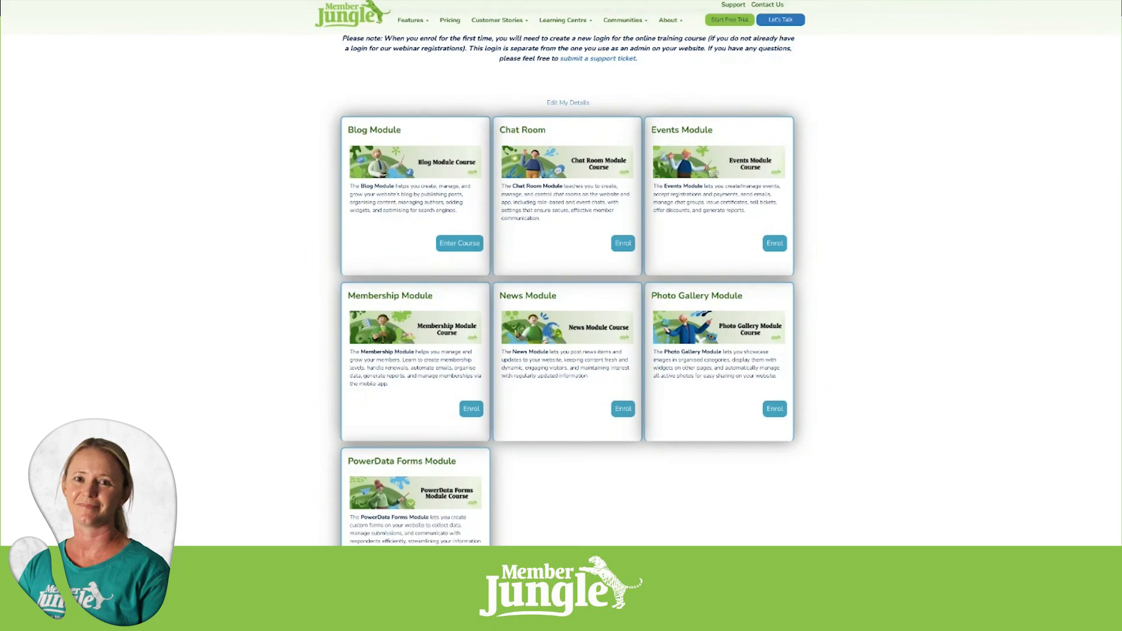
left_click(457, 249)
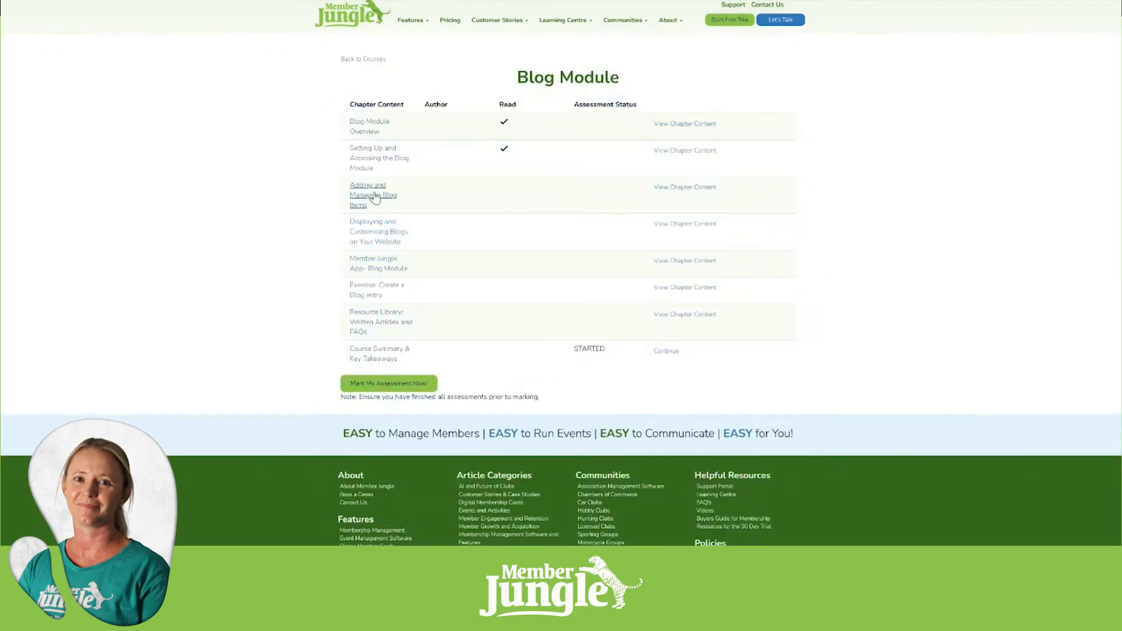
Step: Read the Setting Up and Accessing the Blog Module chapter, then advance to Adding and Managing Blog Items
left_click(694, 155)
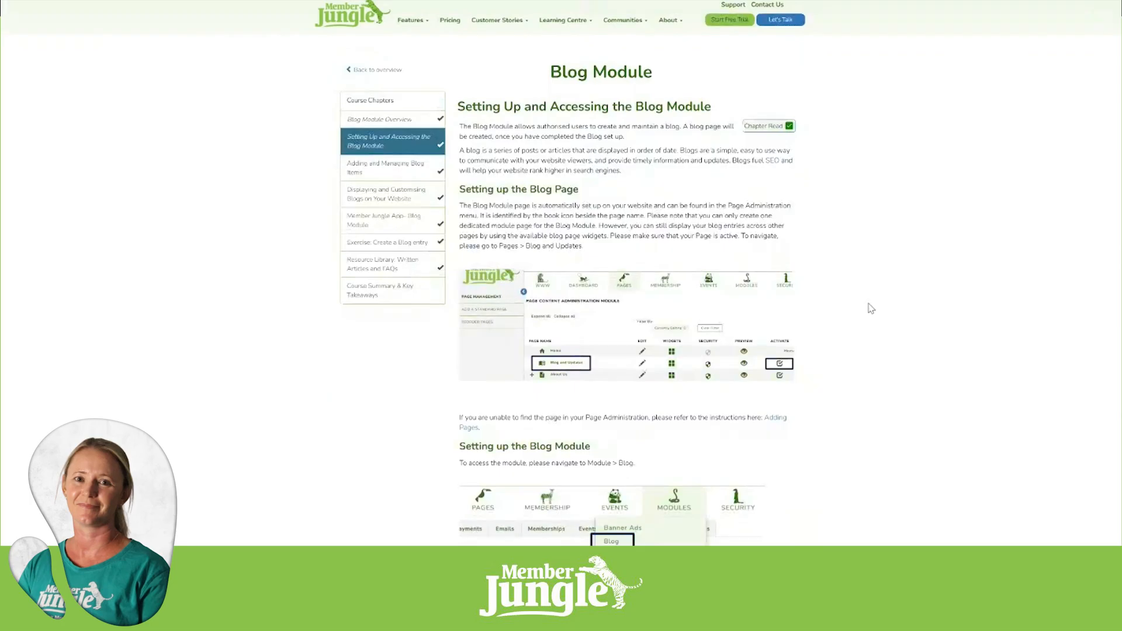
scroll(871, 309, "down", 4)
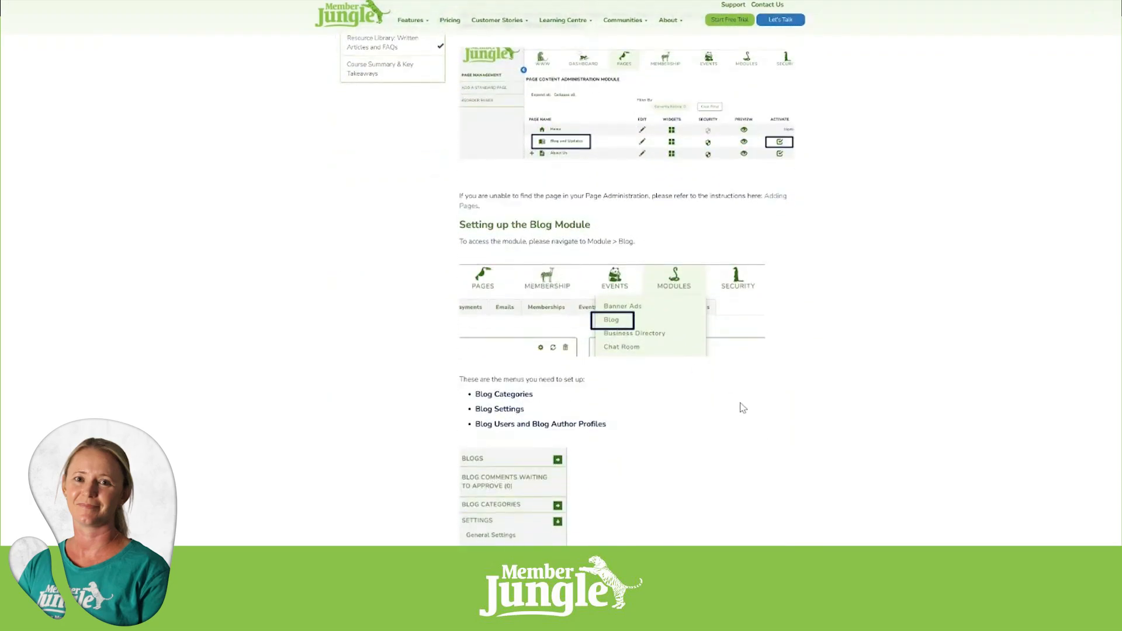
scroll(739, 402, "down", 10)
scroll(738, 392, "down", 18)
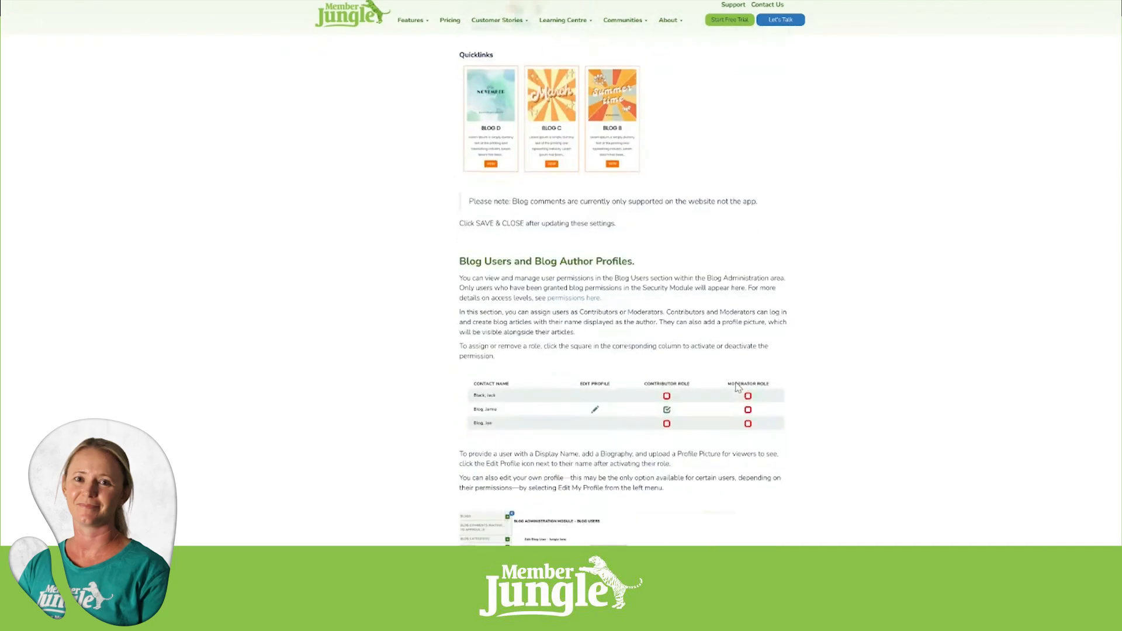
scroll(738, 387, "down", 7)
left_click(766, 294)
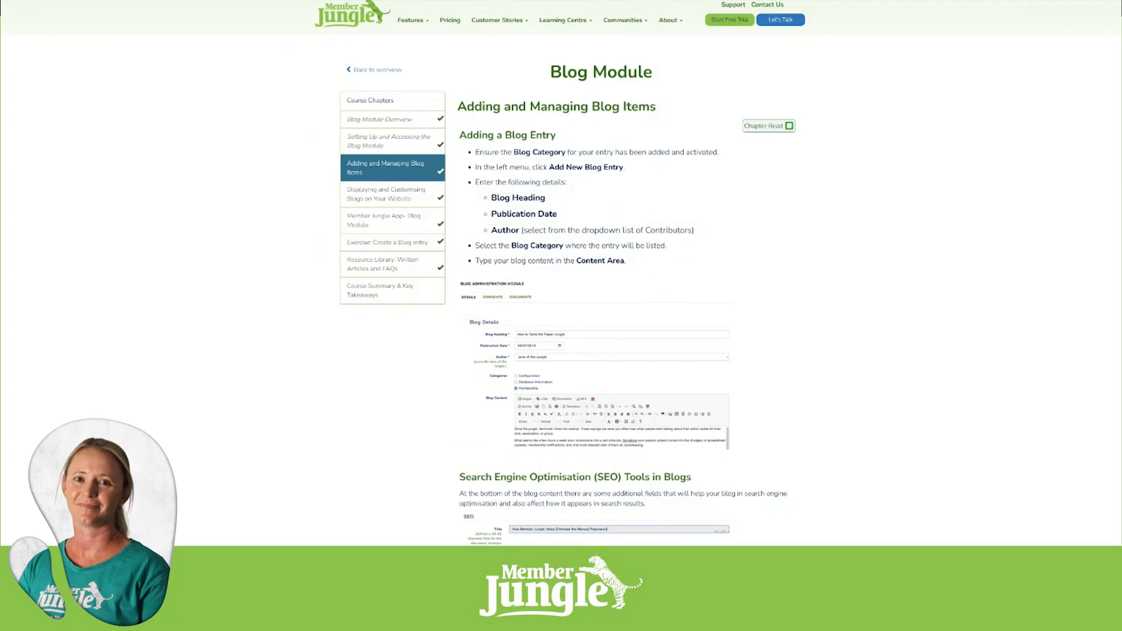
mouse_move(583, 25)
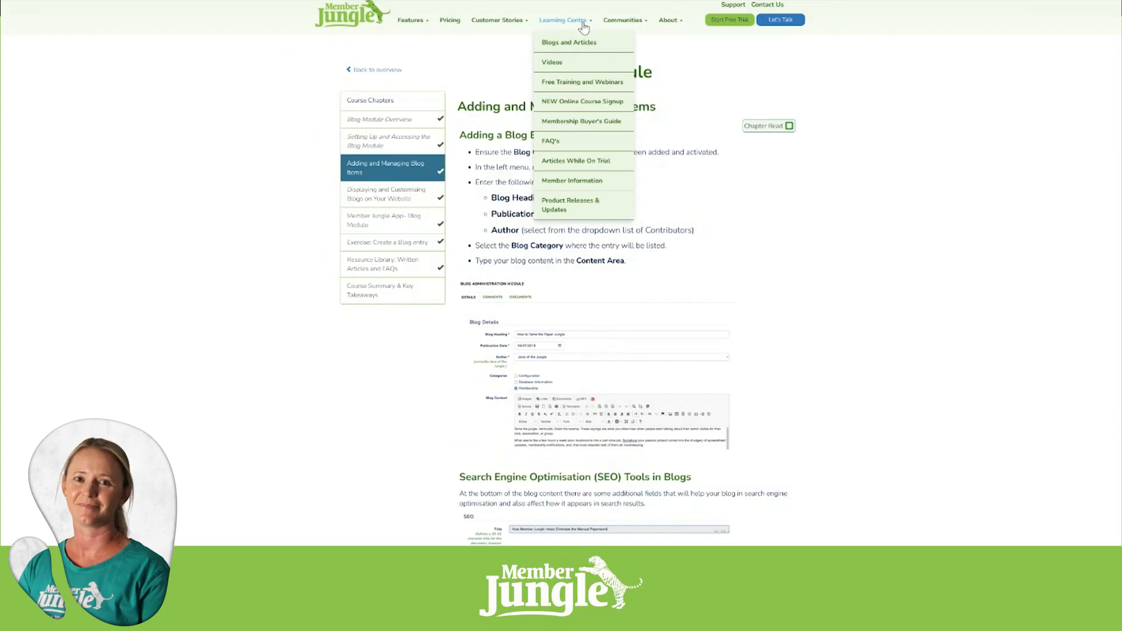
Step: From Resources for Members, open 'Renewing Your Membership' and read through the How do Members Renew Online? article
left_click(583, 181)
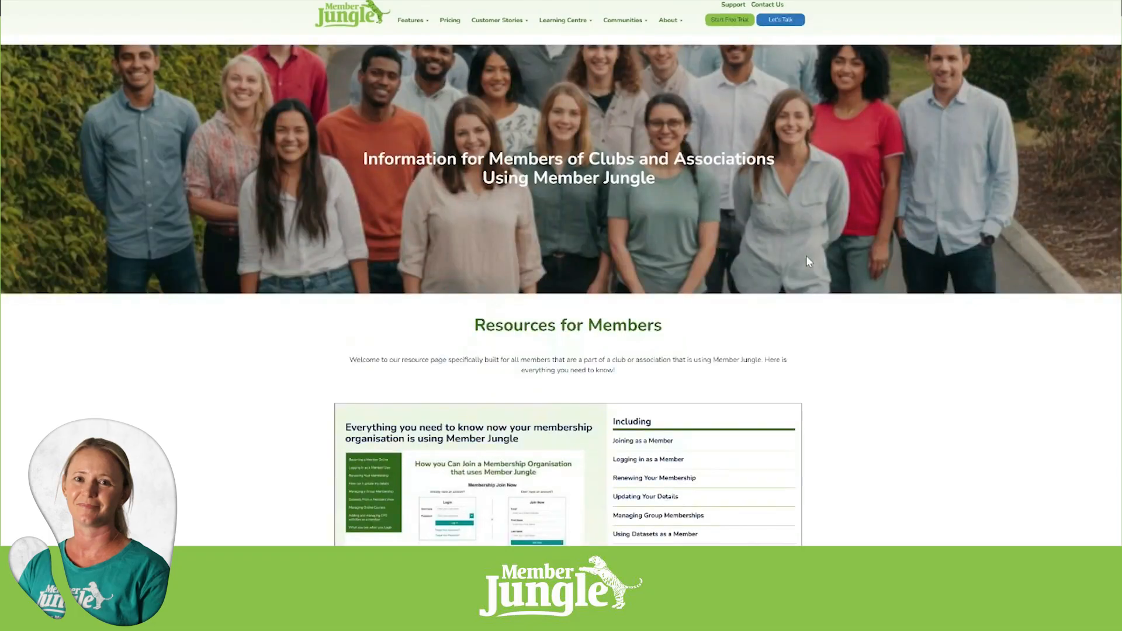
scroll(808, 261, "down", 5)
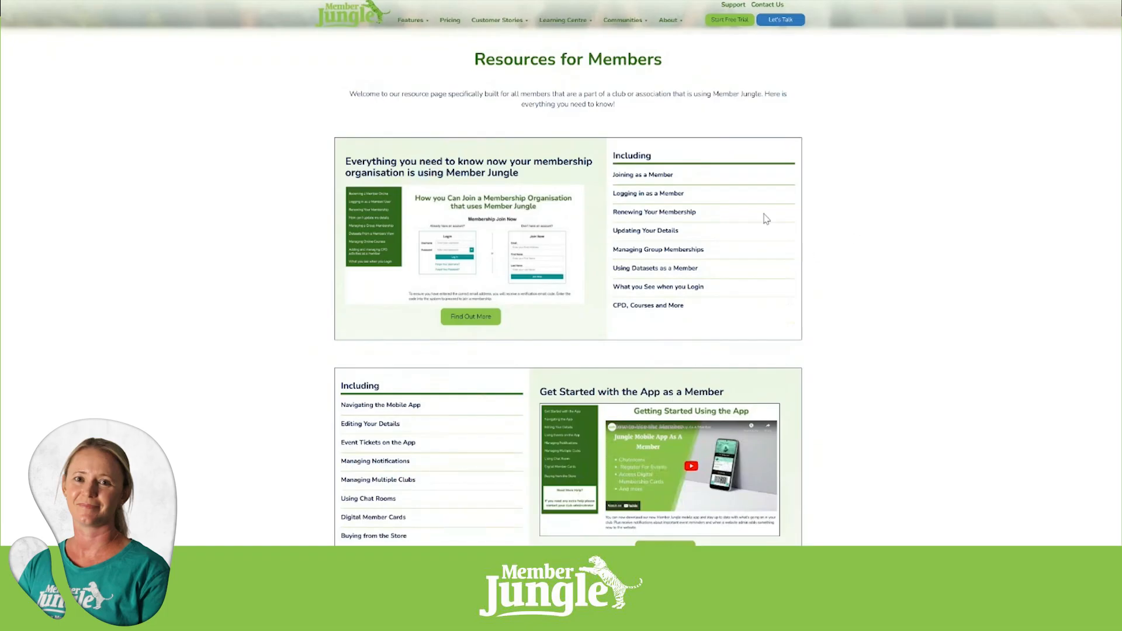
left_click(659, 216)
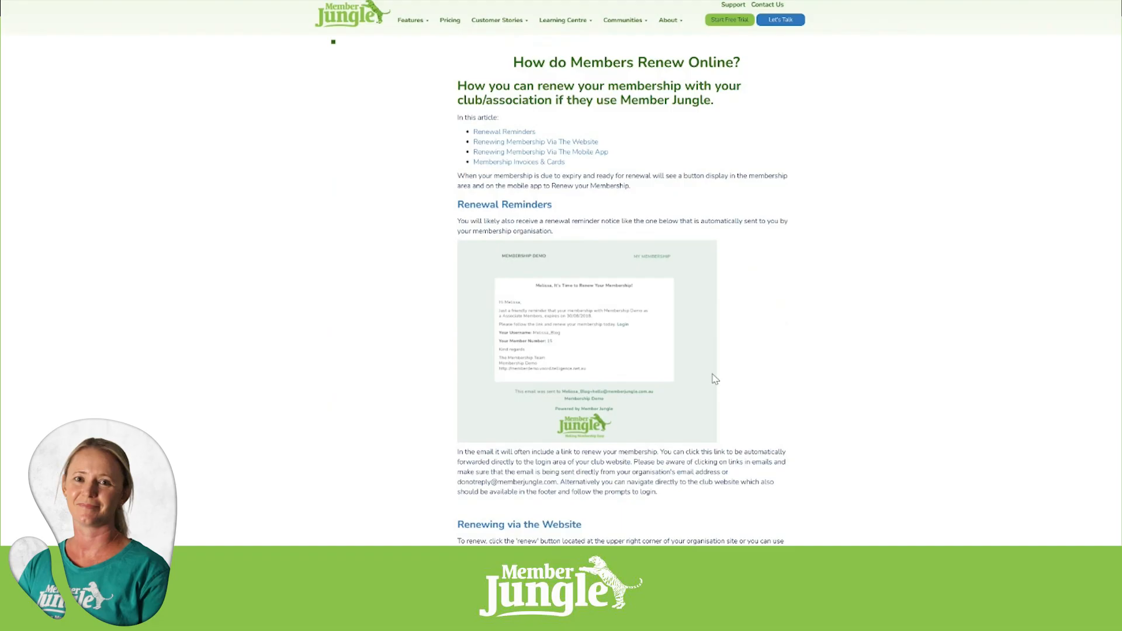
scroll(715, 380, "down", 5)
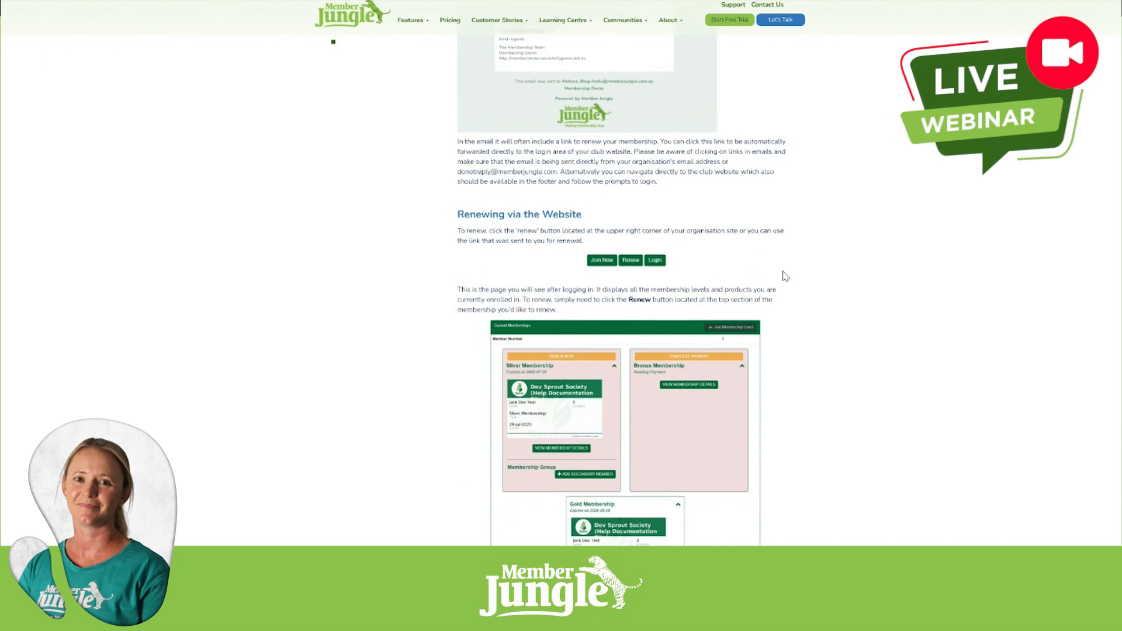
scroll(785, 276, "down", 2)
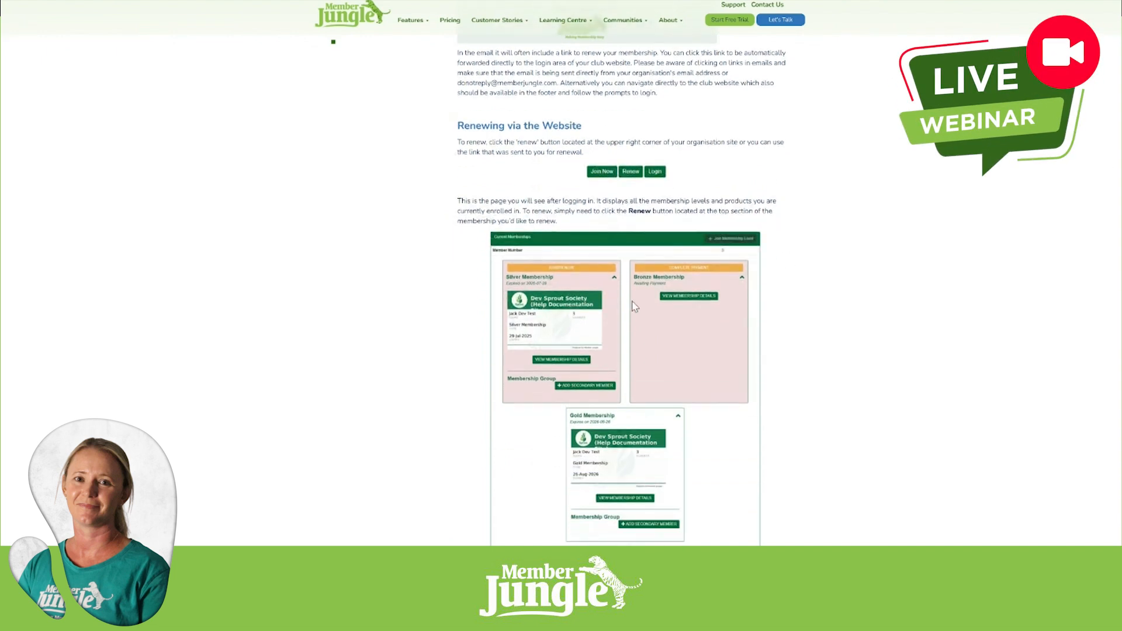
scroll(778, 324, "down", 11)
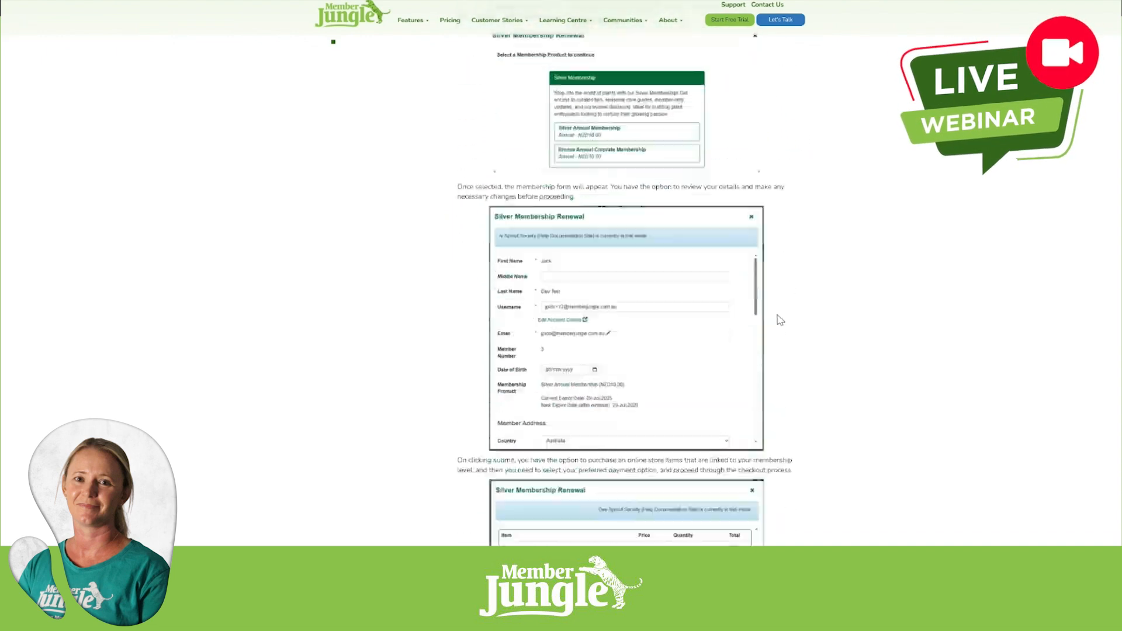
scroll(748, 418, "down", 4)
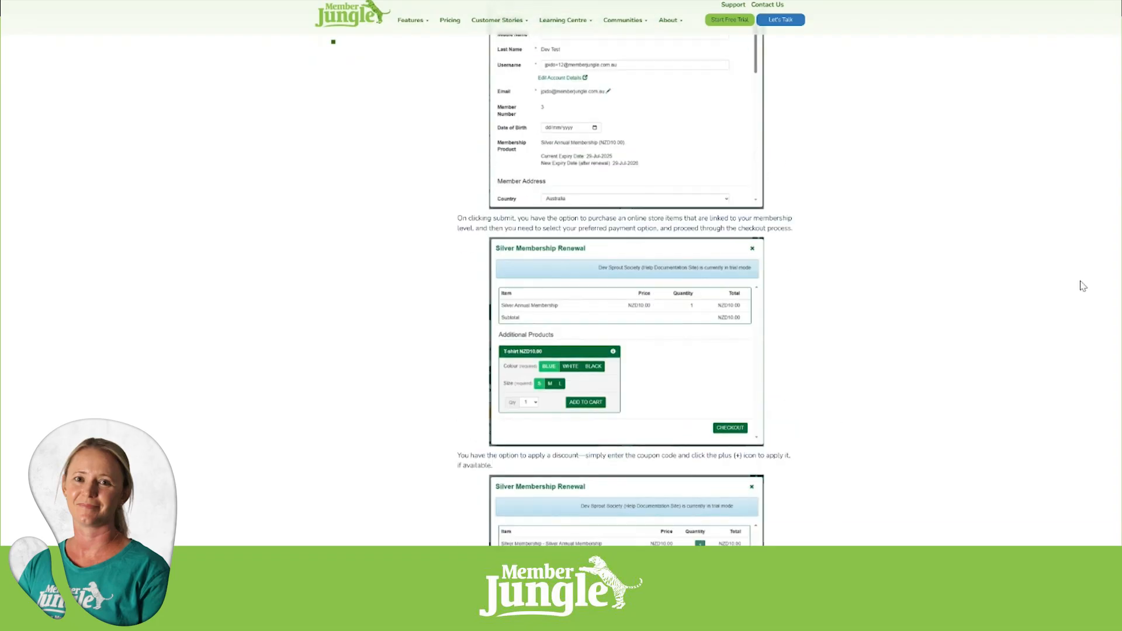
scroll(1093, 289, "down", 12)
scroll(1111, 245, "up", 7)
left_click_drag(1113, 206, 1114, 28)
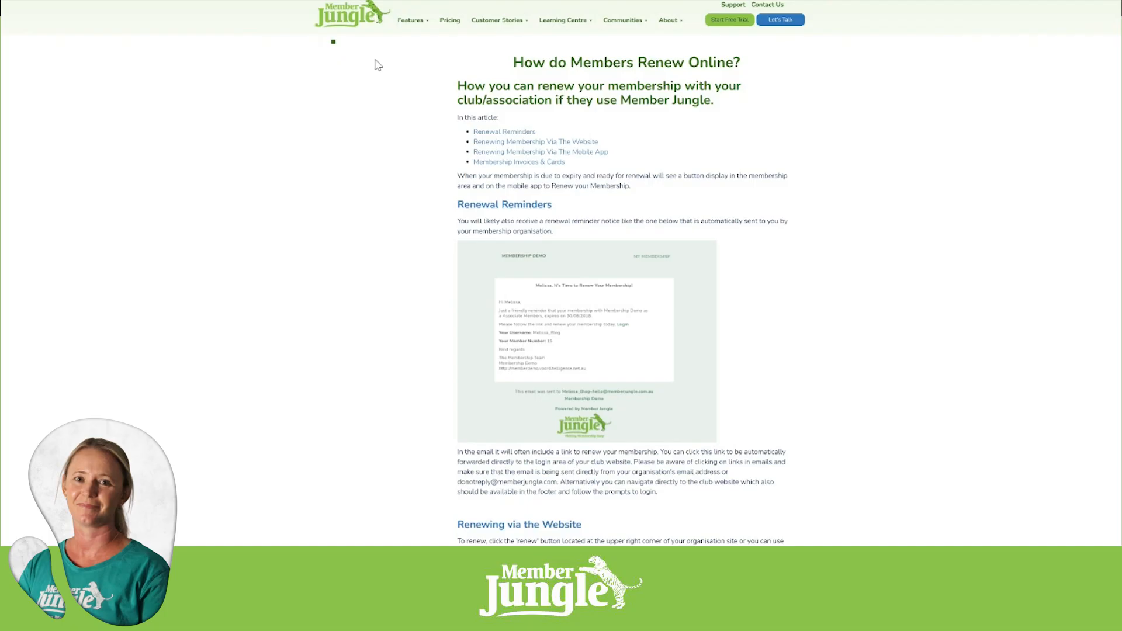
Step: Go back to Resources for Members and scroll through its FAQ cards, blogs and training videos
left_click(169, 4)
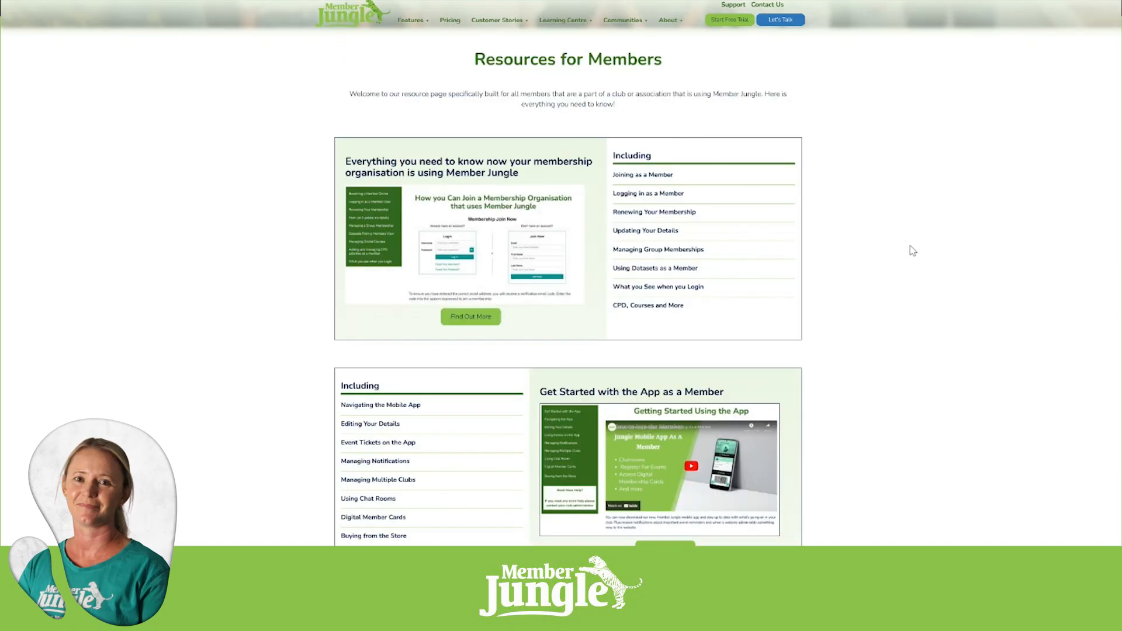
scroll(913, 251, "down", 6)
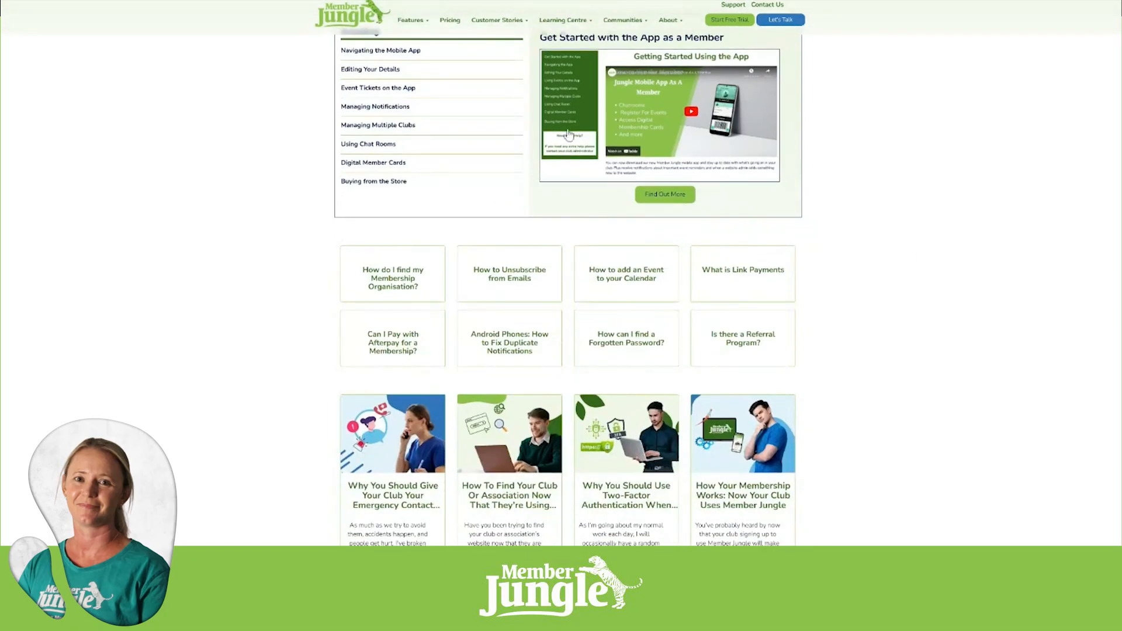
scroll(870, 257, "down", 6)
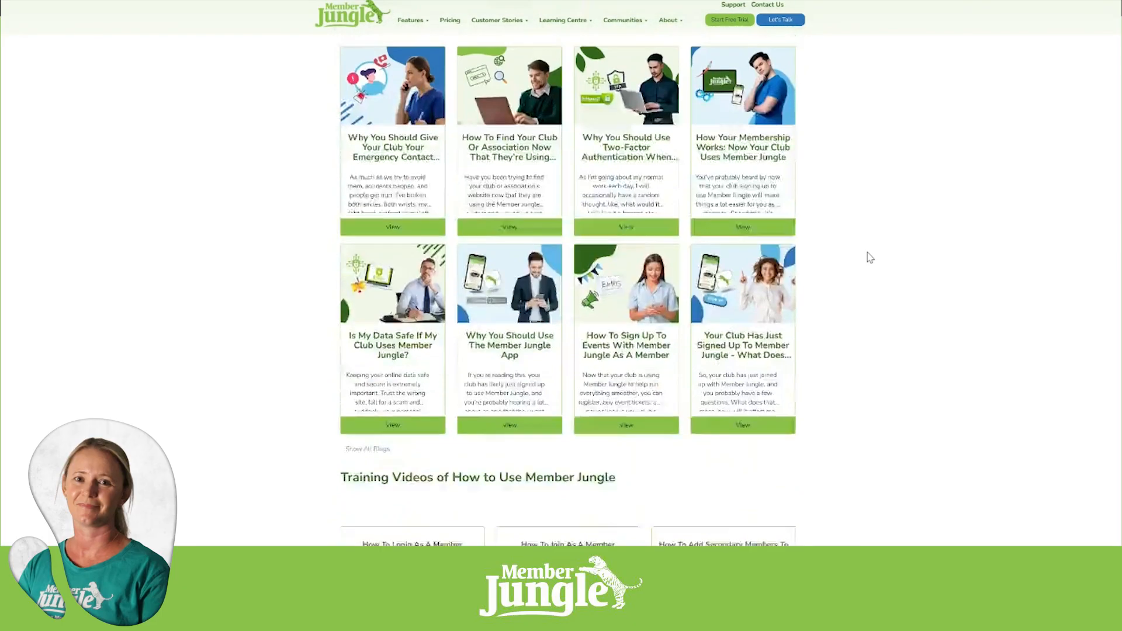
scroll(870, 257, "down", 8)
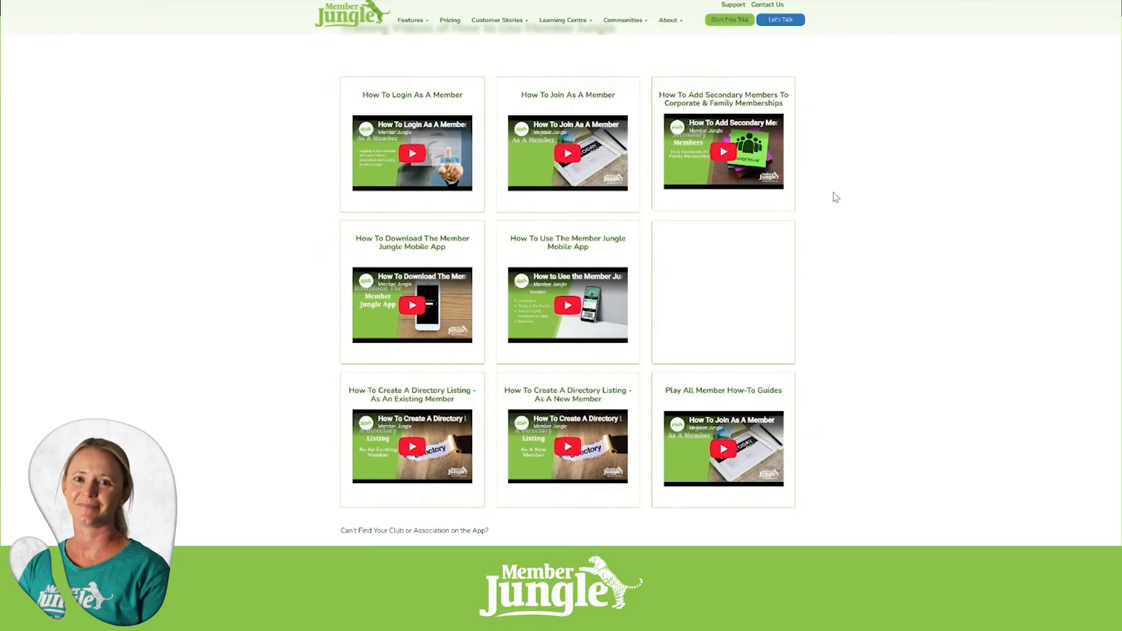
scroll(868, 284, "up", 5)
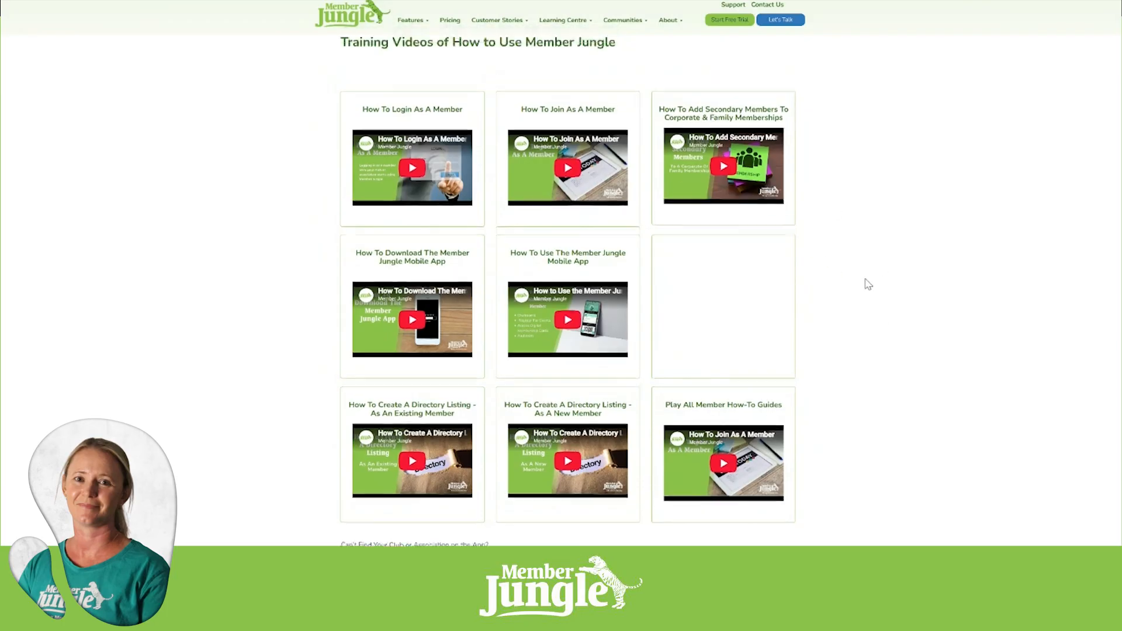
scroll(868, 284, "up", 3)
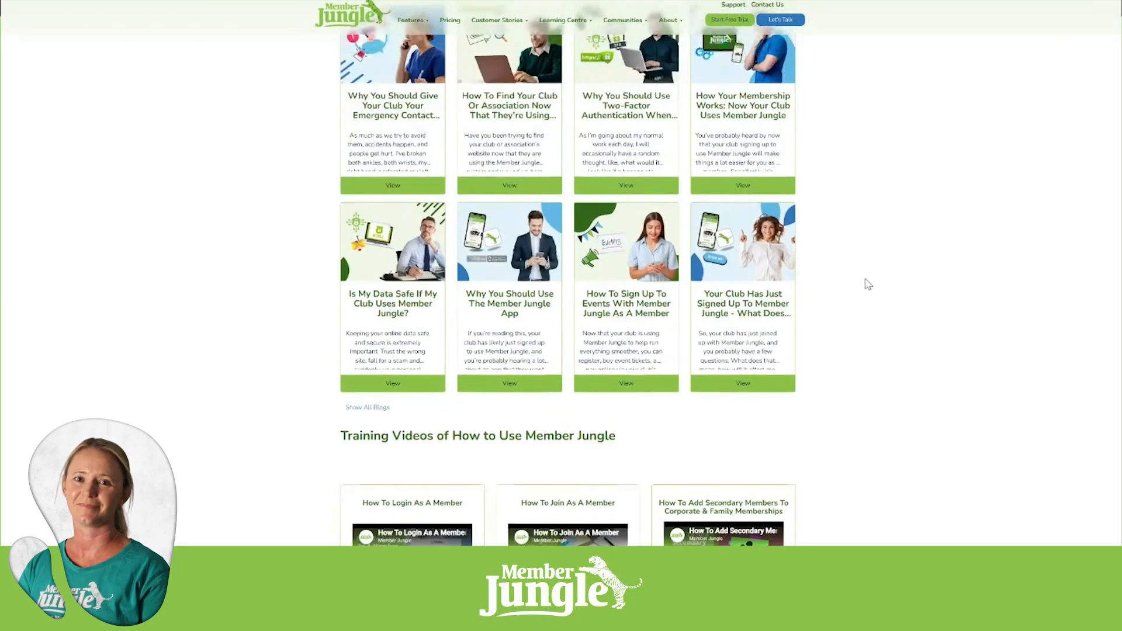
scroll(899, 264, "up", 1)
scroll(900, 264, "up", 2)
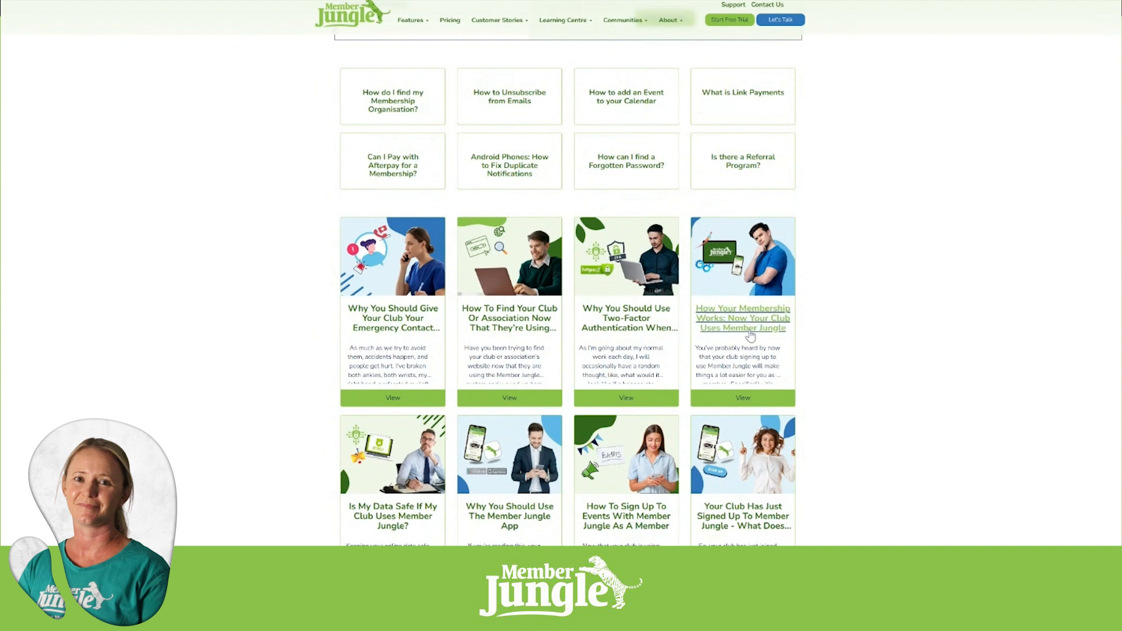
scroll(926, 329, "down", 2)
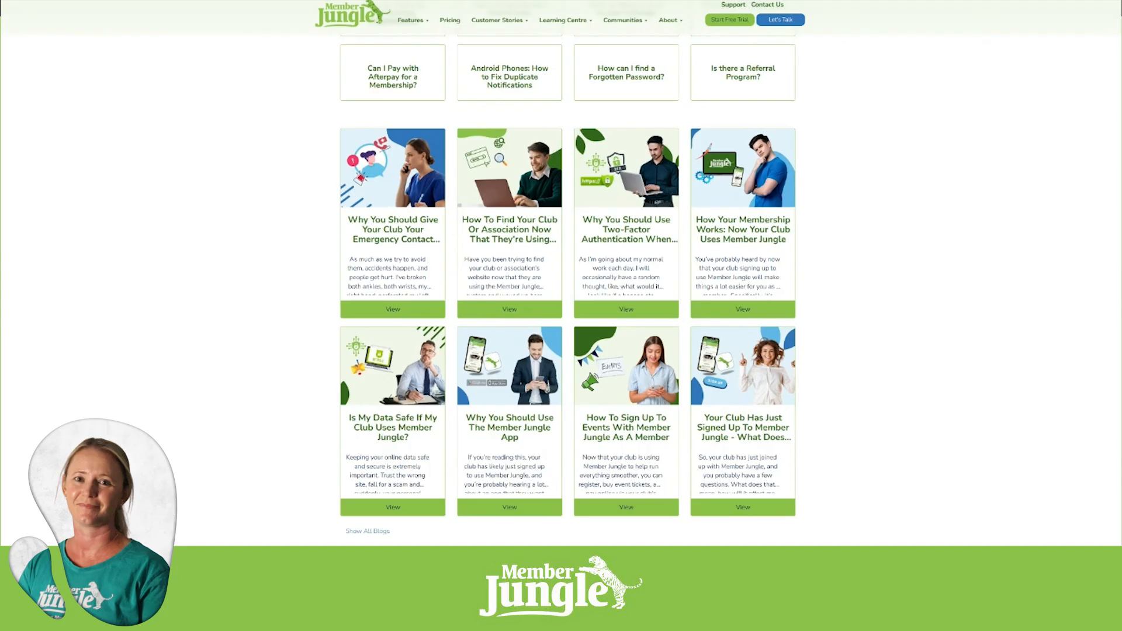
scroll(561, 292, "up", 20)
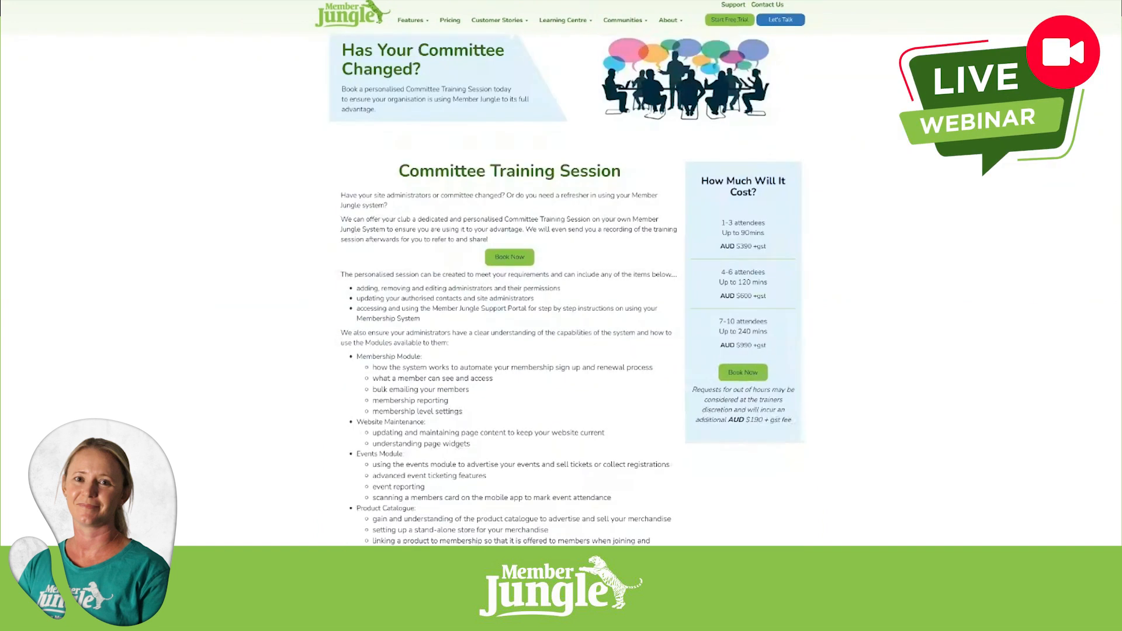
Step: Scroll through the Committee Training Session contents and the pricing panel starting at AUD $390
scroll(266, 268, "down", 2)
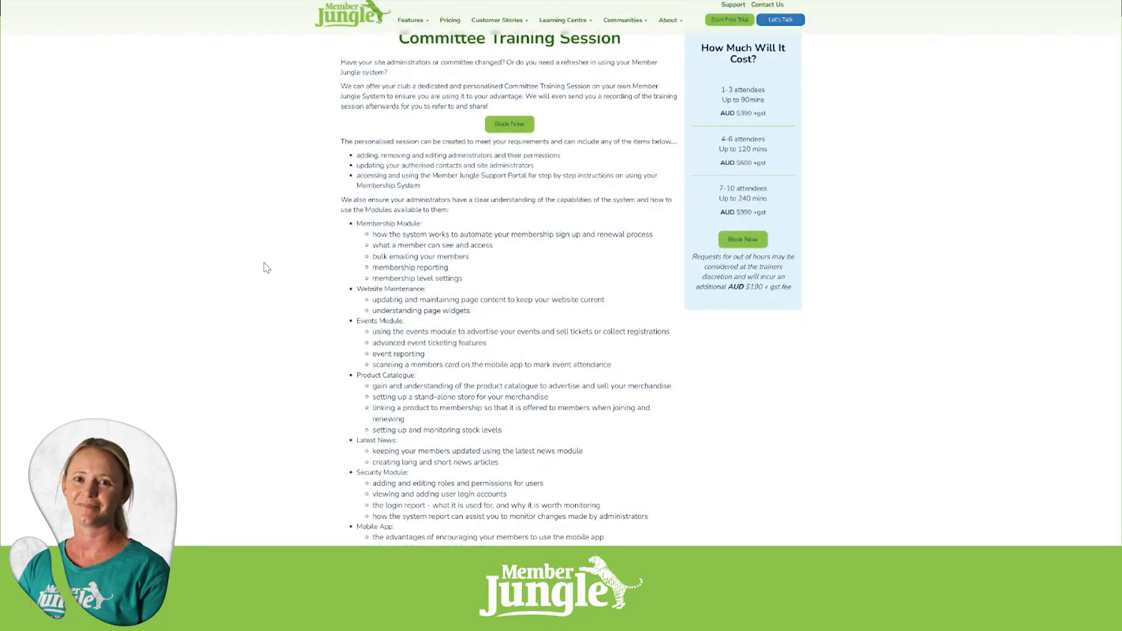
scroll(339, 339, "up", 3)
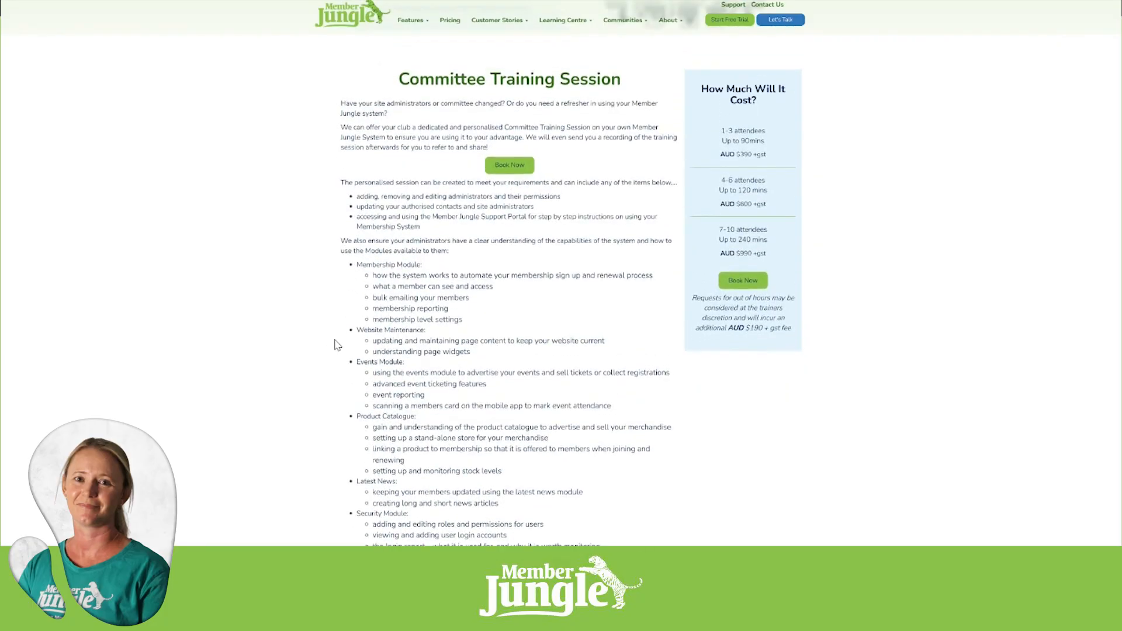